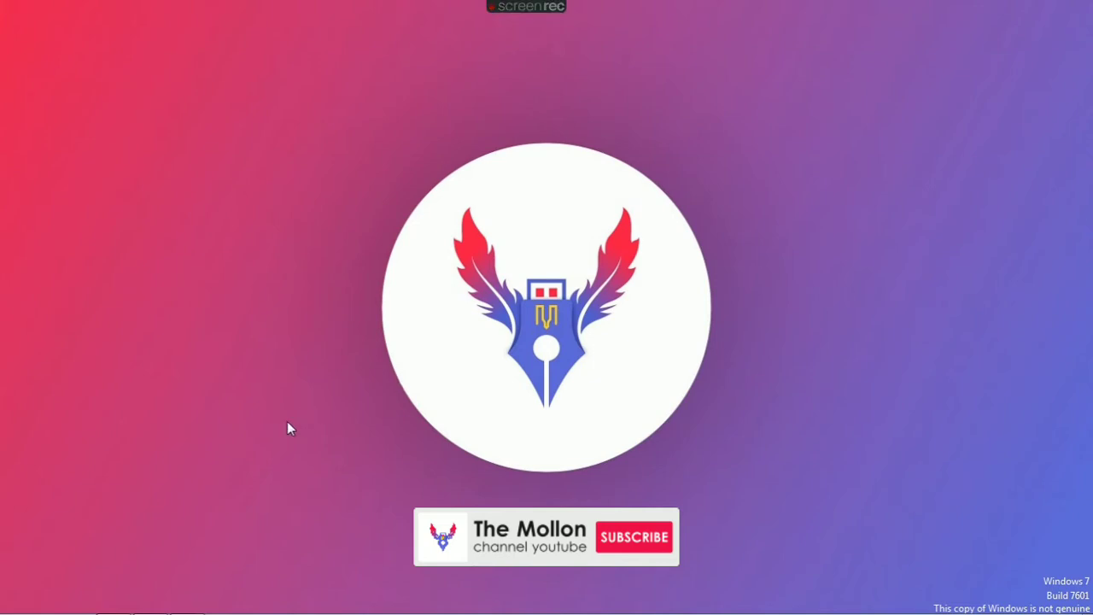
Check in the XAMPP Control Panel whether the Apache and MySQL modules are running
mouse_move(288, 613)
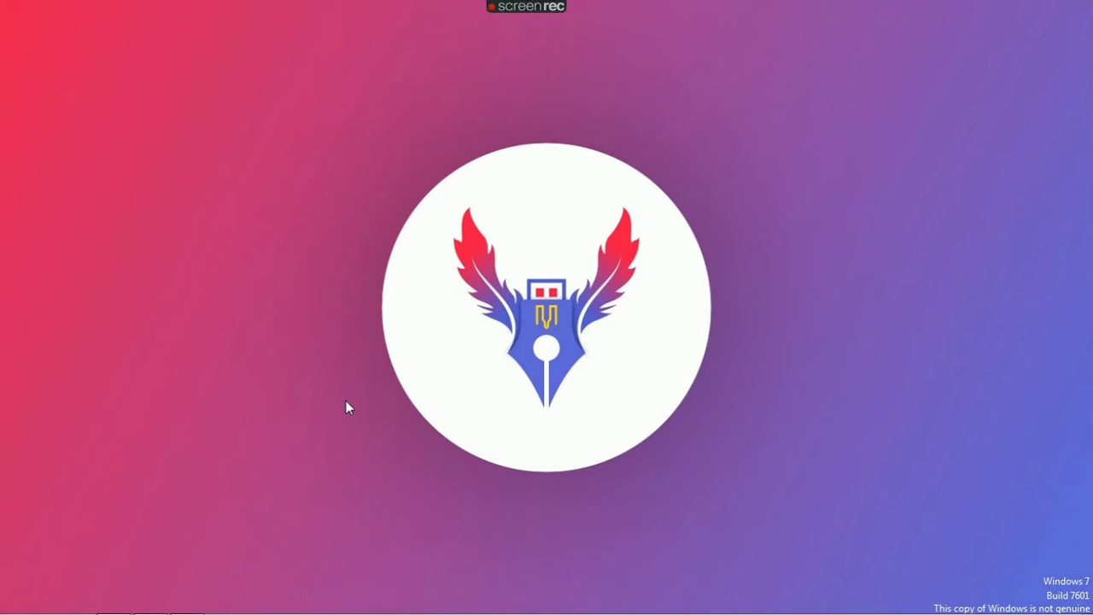
mouse_move(240, 612)
left_click(187, 605)
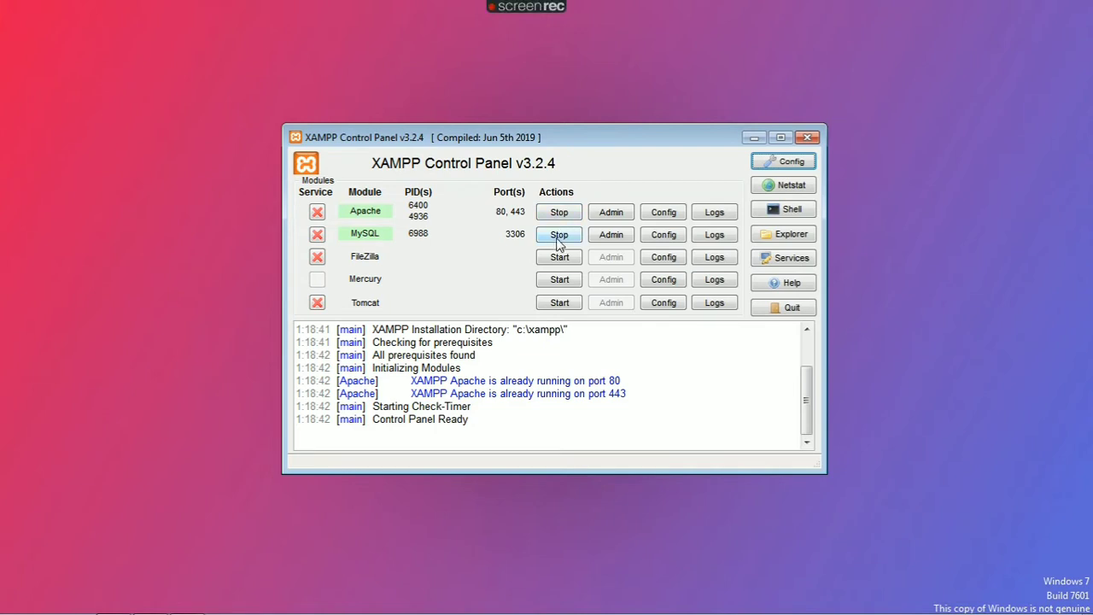
left_click(753, 140)
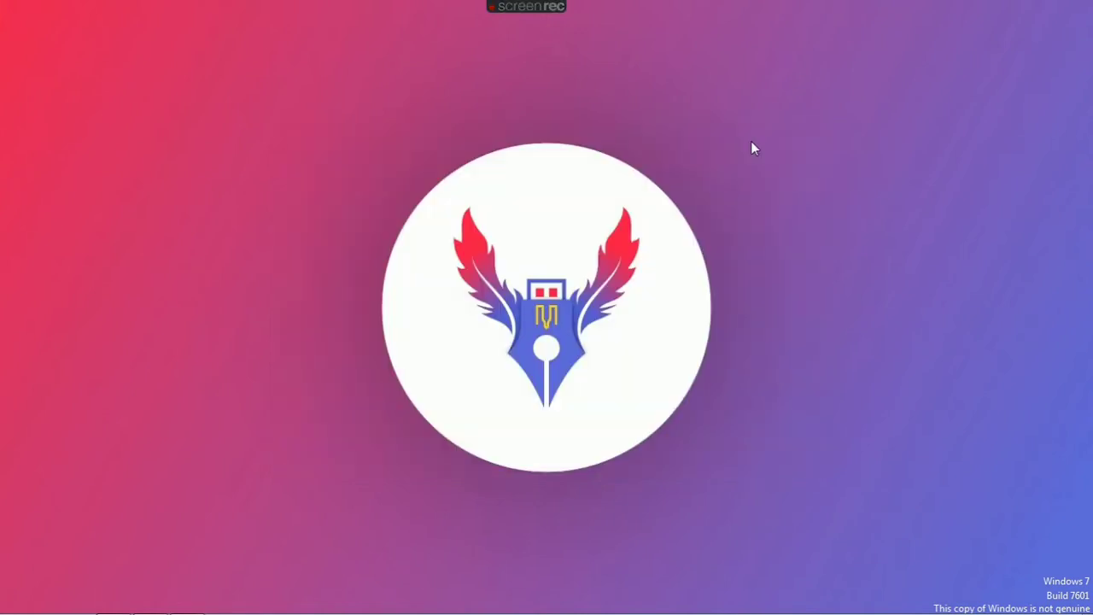
Switch to phpMyAdmin in Chrome and examine the sekolah database and its siswa table
left_click(112, 608)
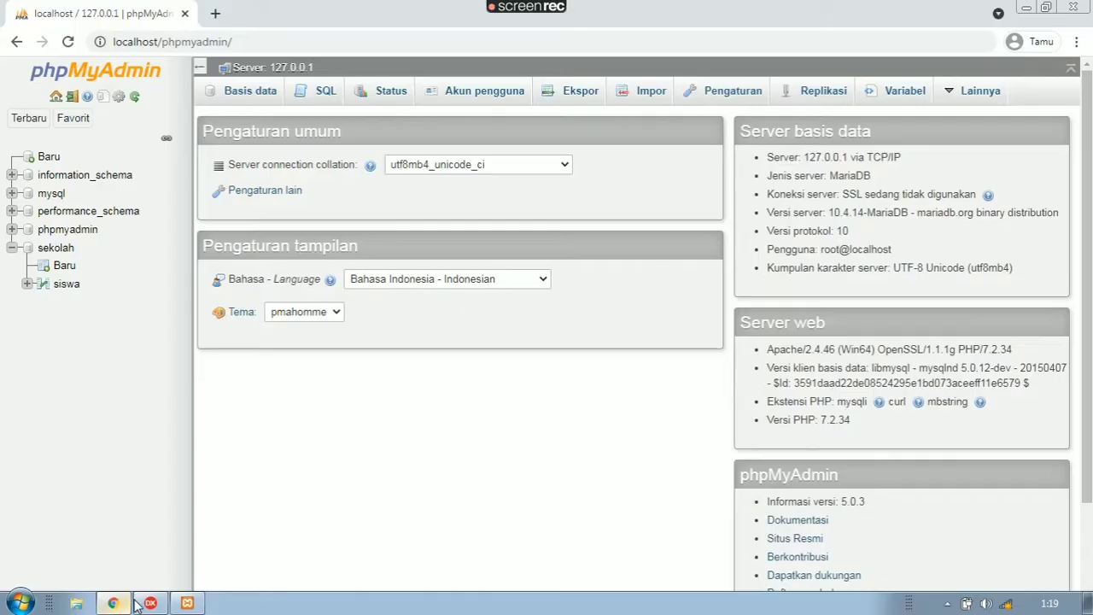
left_click(64, 255)
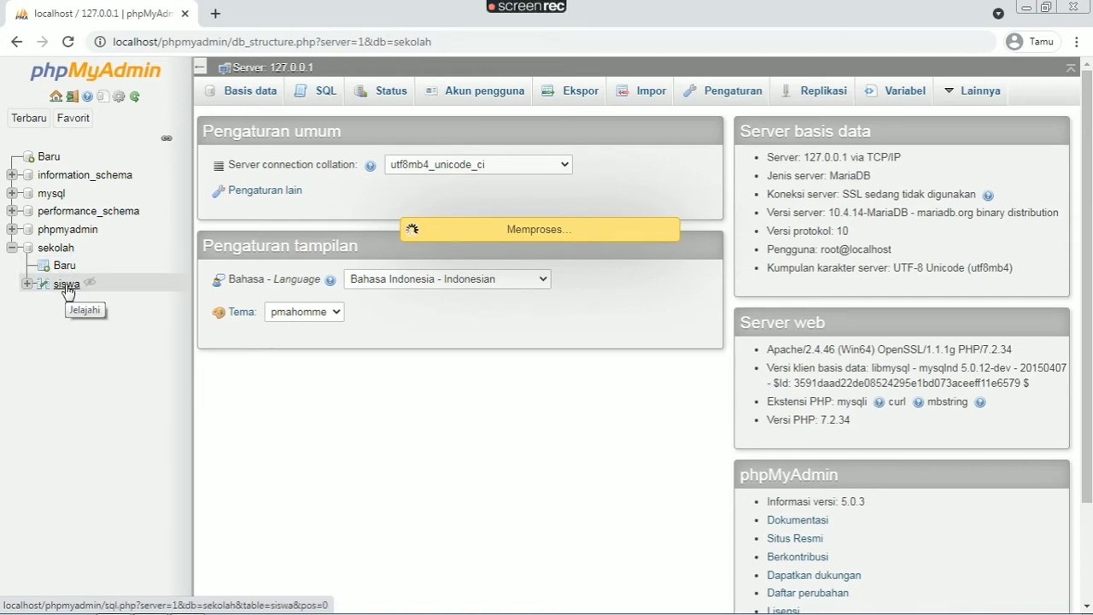
left_click(68, 288)
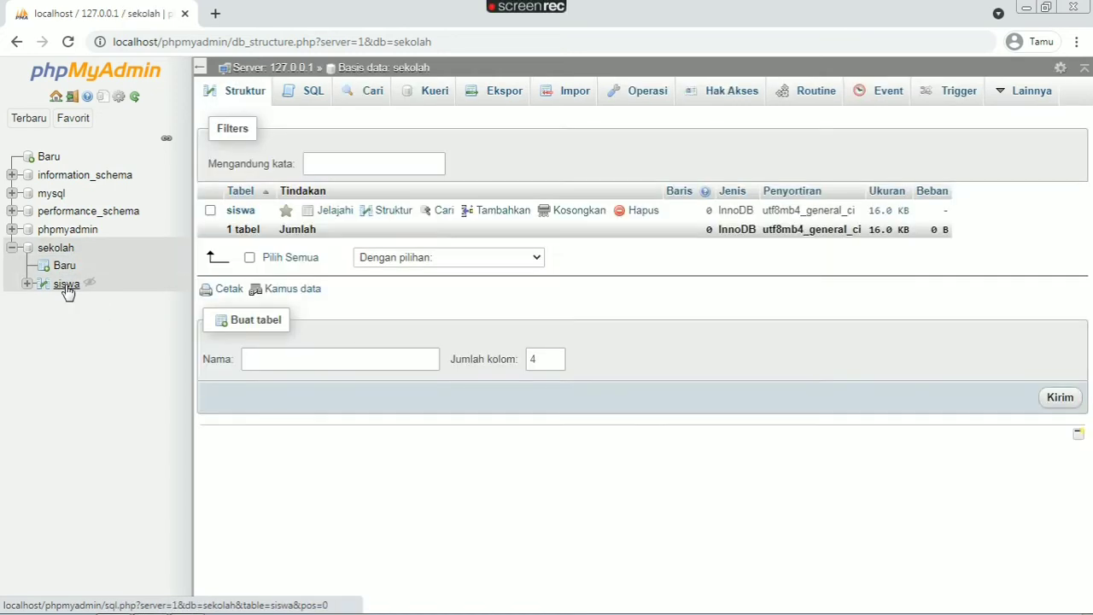
left_click(56, 249)
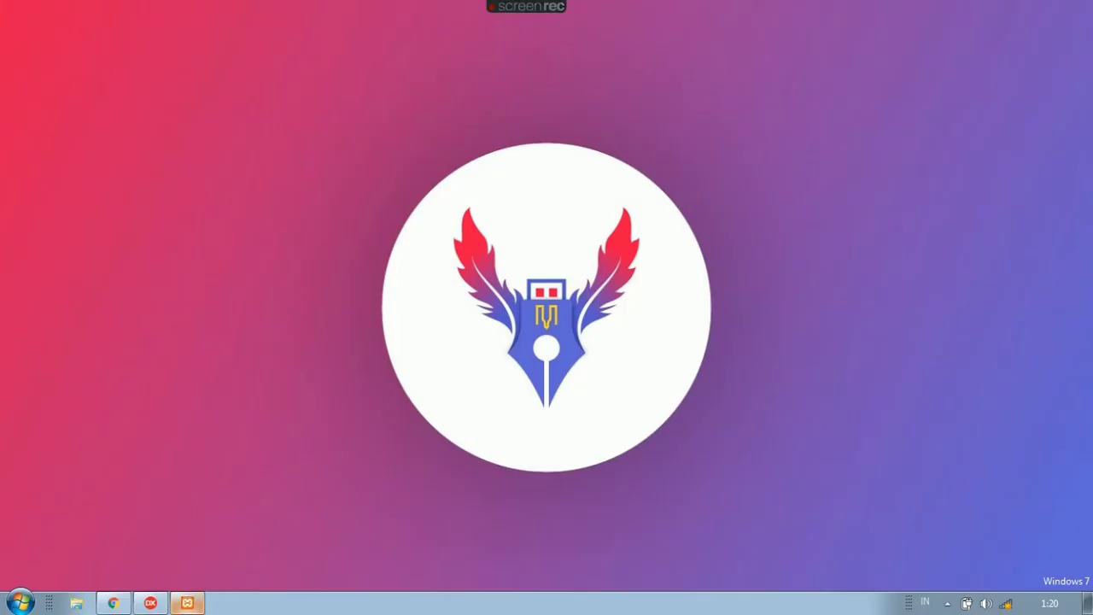
Switch to Delphi and place a TZConnection component from the Zeos Access category near the middle of Form2
left_click(155, 604)
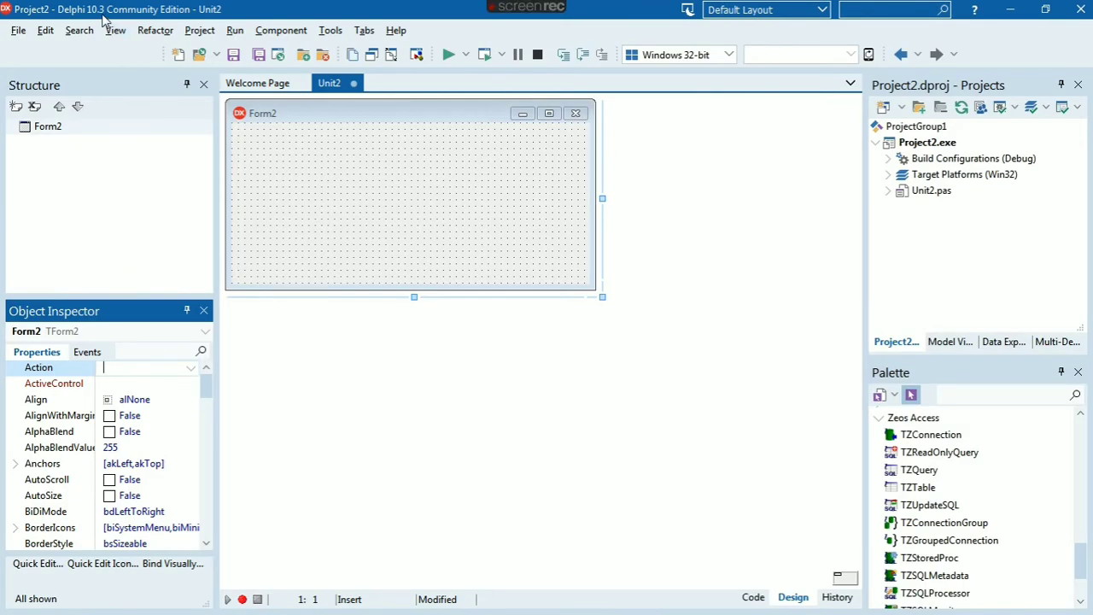
left_click(367, 212)
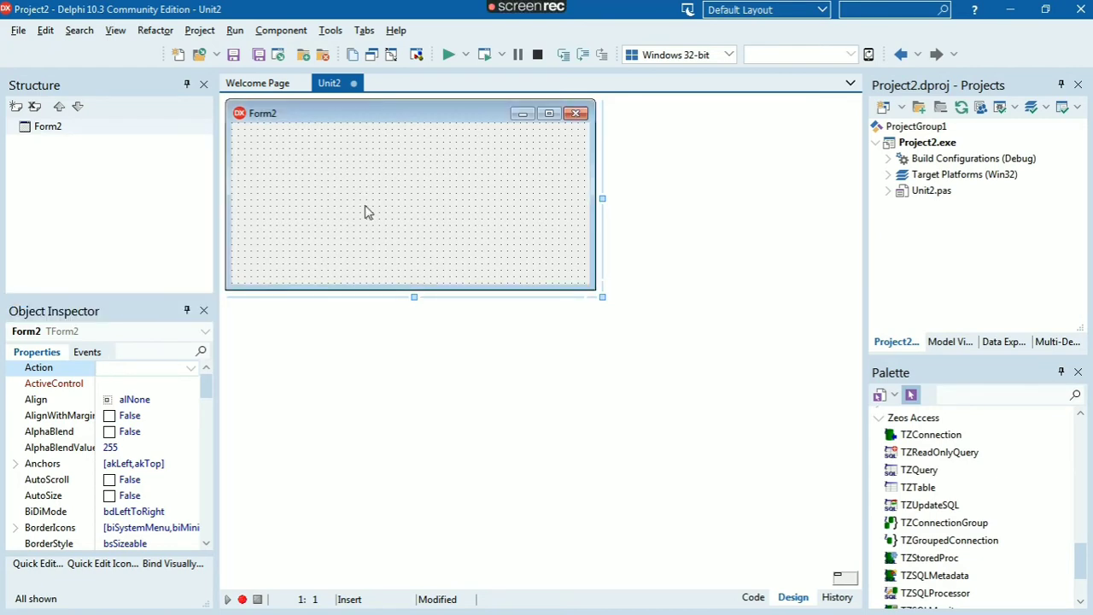
left_click(986, 396)
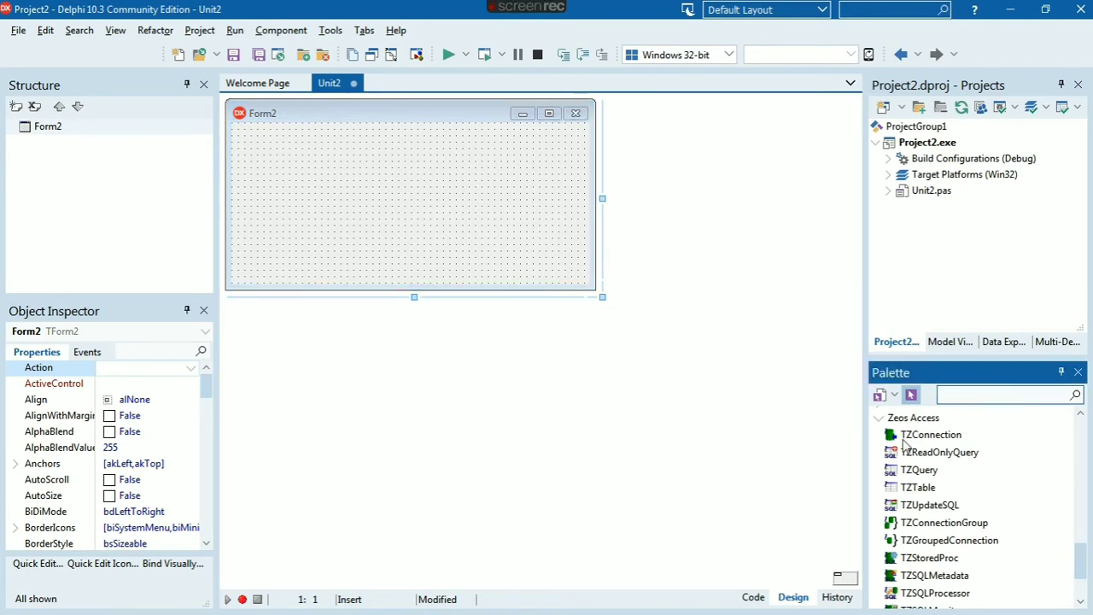
left_click(907, 422)
left_click(907, 418)
left_click(879, 416)
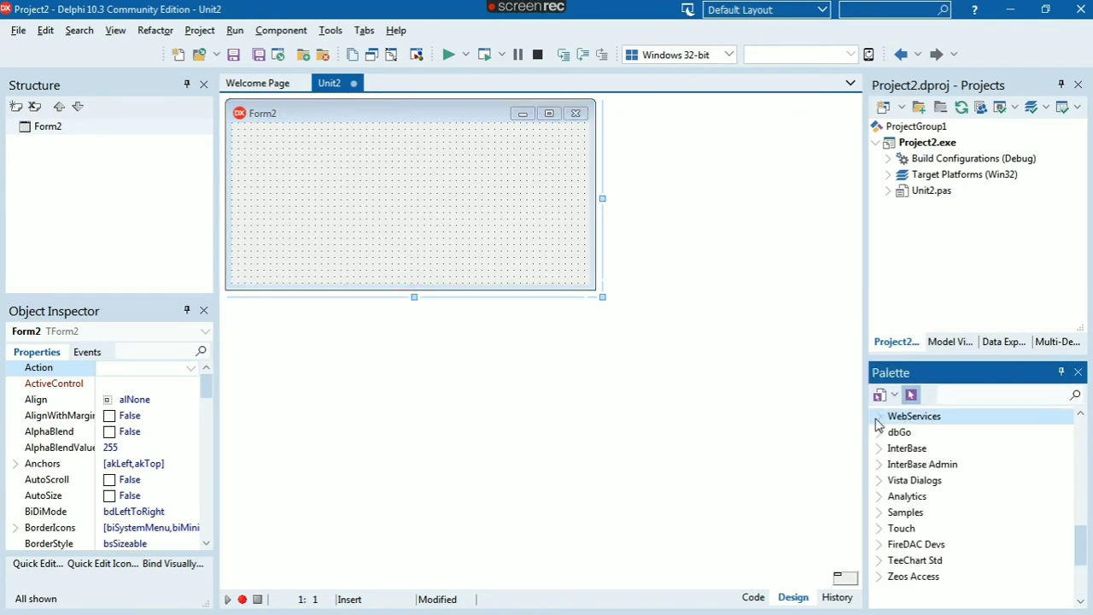
left_click_drag(1081, 544, 1081, 549)
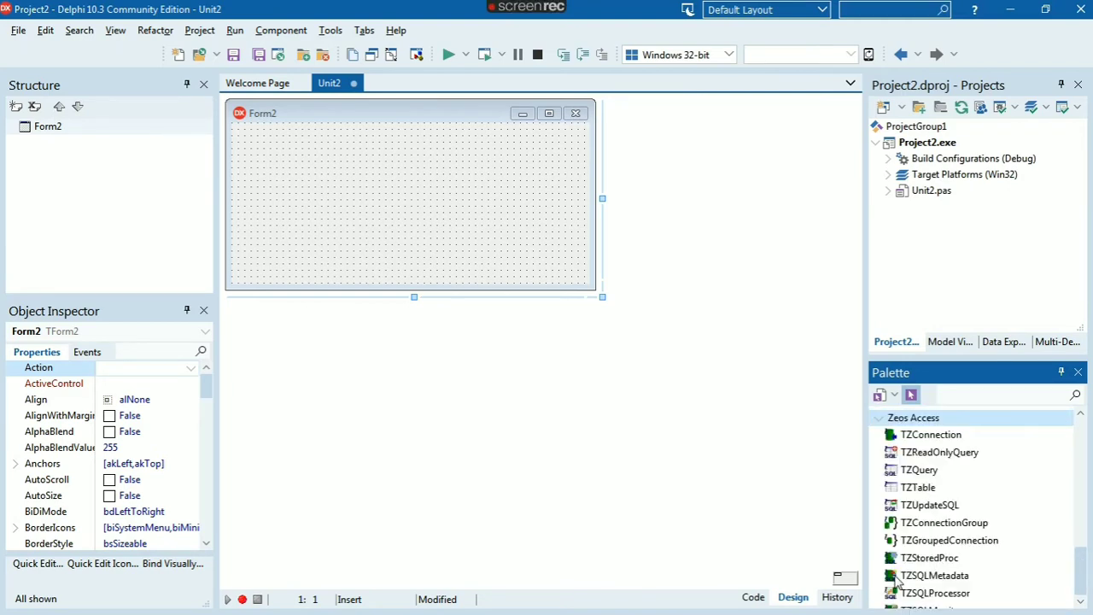
left_click(897, 578)
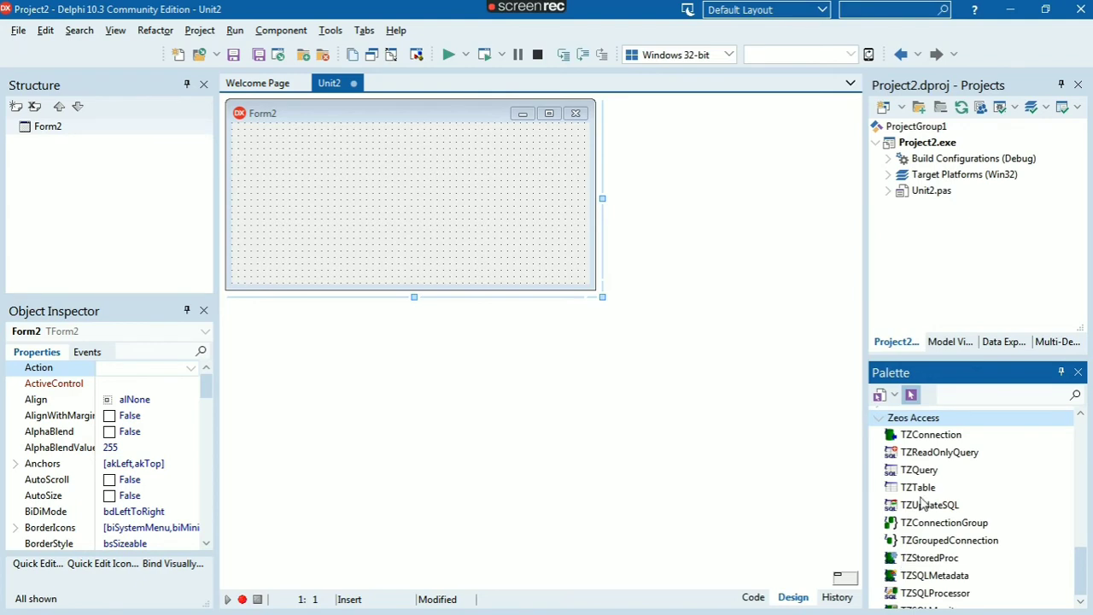
left_click(931, 435)
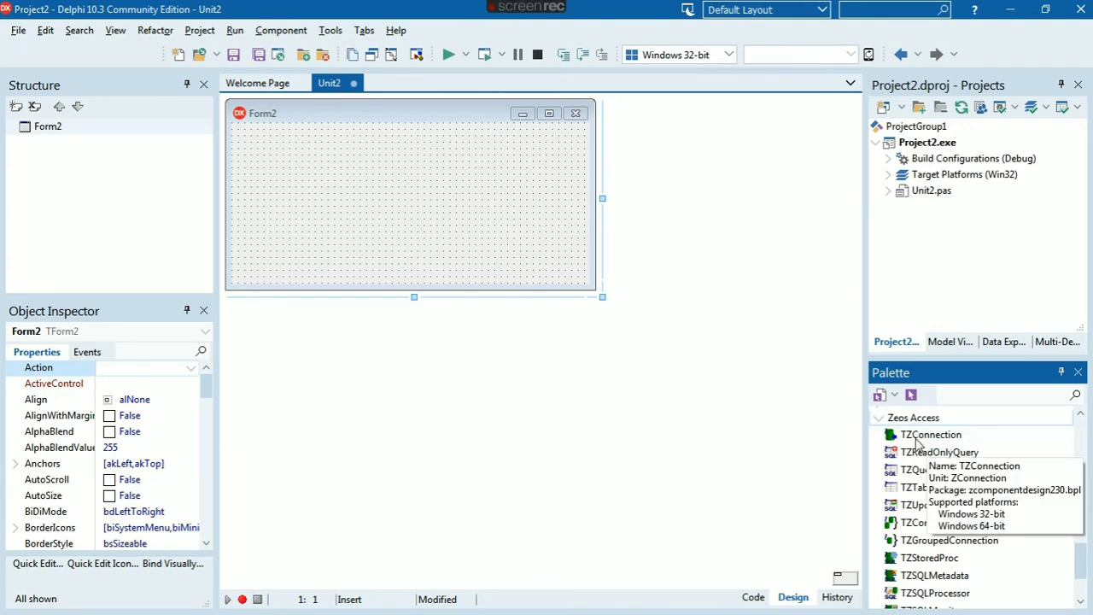
double_click(942, 442)
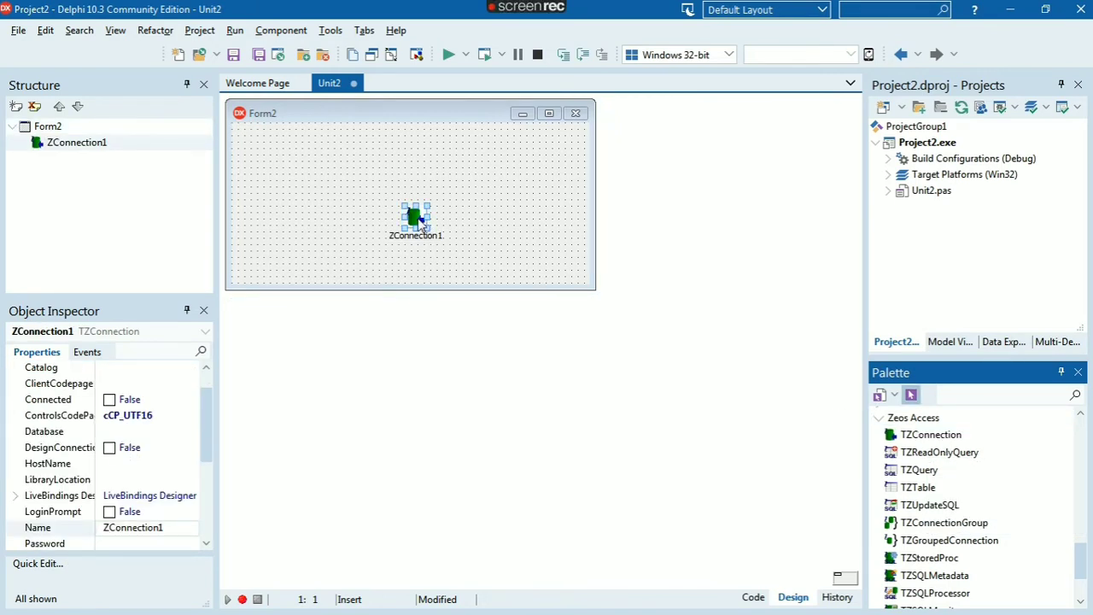
left_click_drag(421, 224, 414, 205)
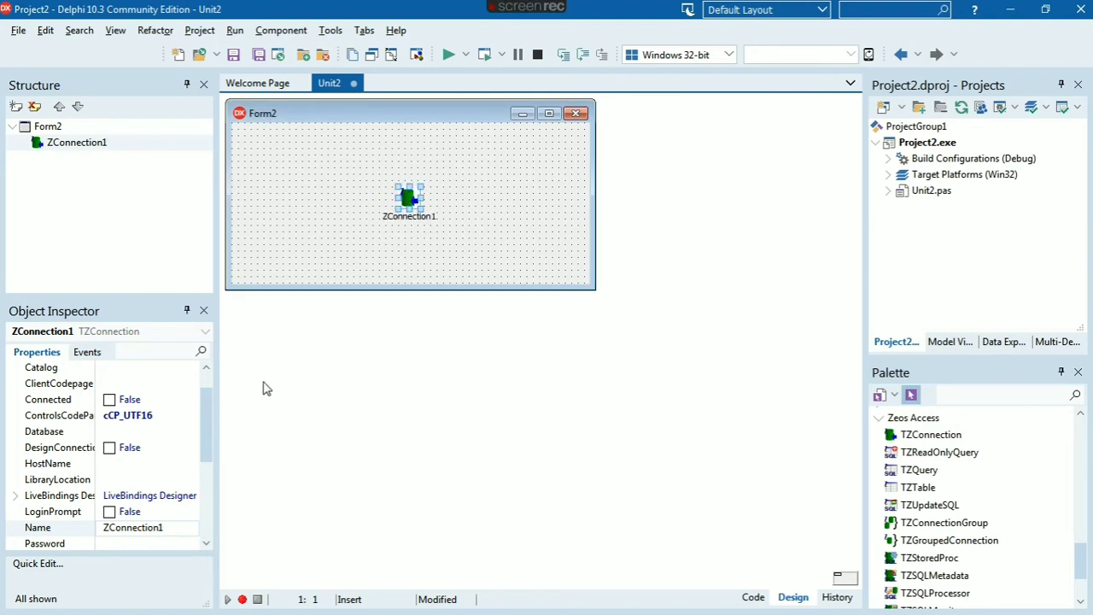
Set the Database property of ZConnection1 to sekolah, checking the database name in phpMyAdmin
left_click_drag(207, 405, 206, 382)
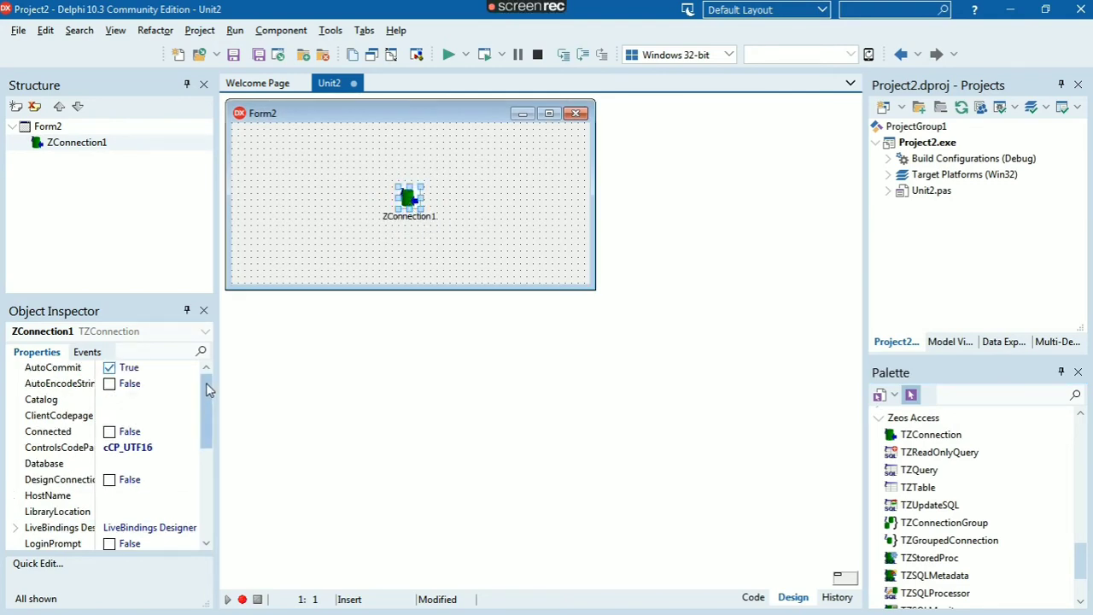
left_click(134, 400)
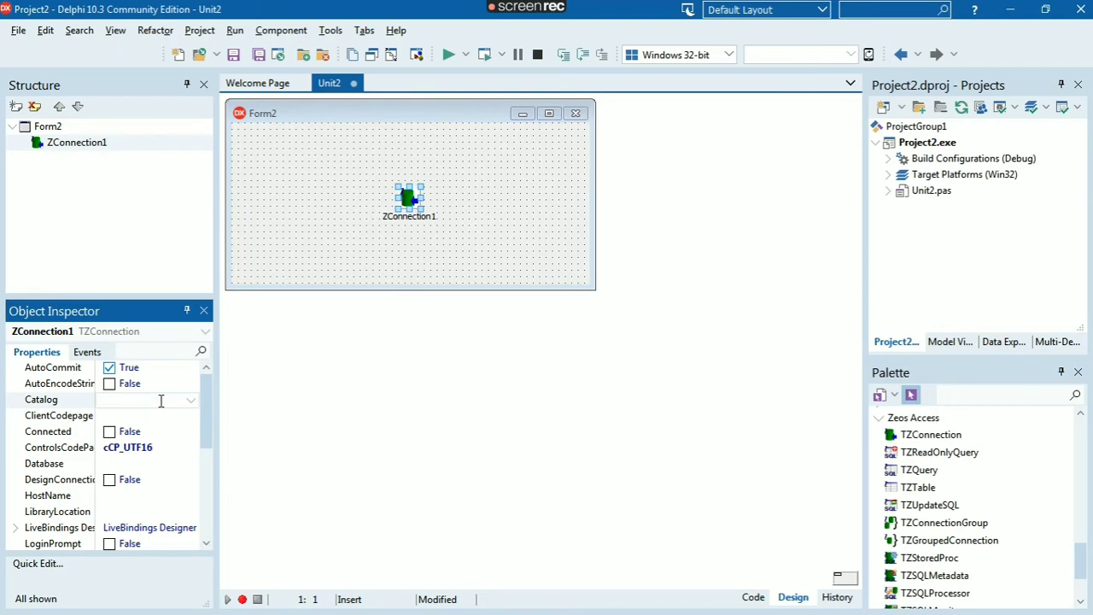
left_click(146, 463)
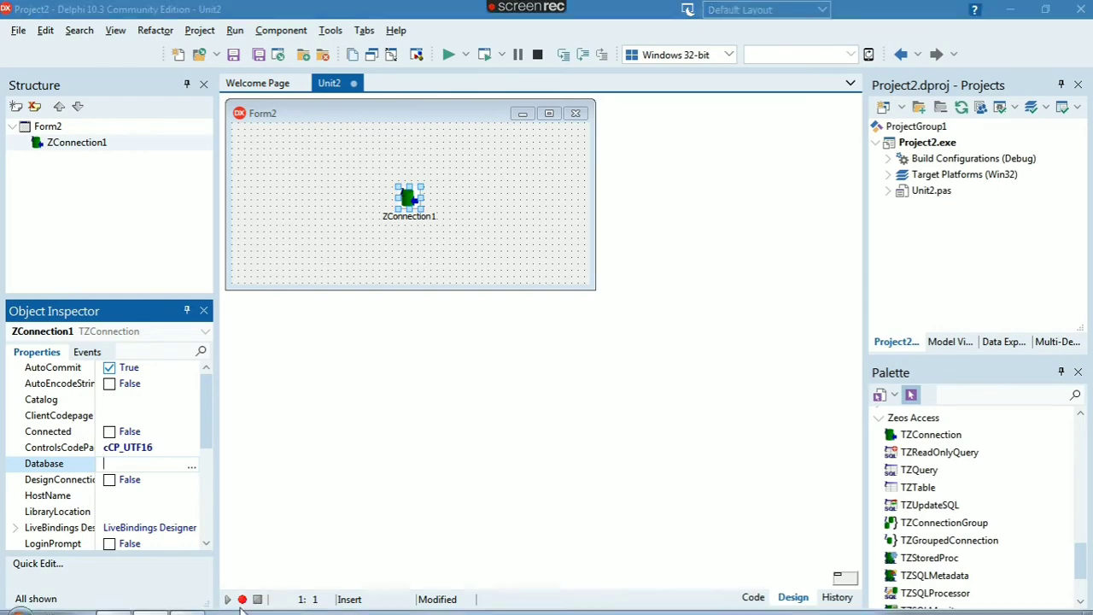
mouse_move(180, 611)
left_click(115, 604)
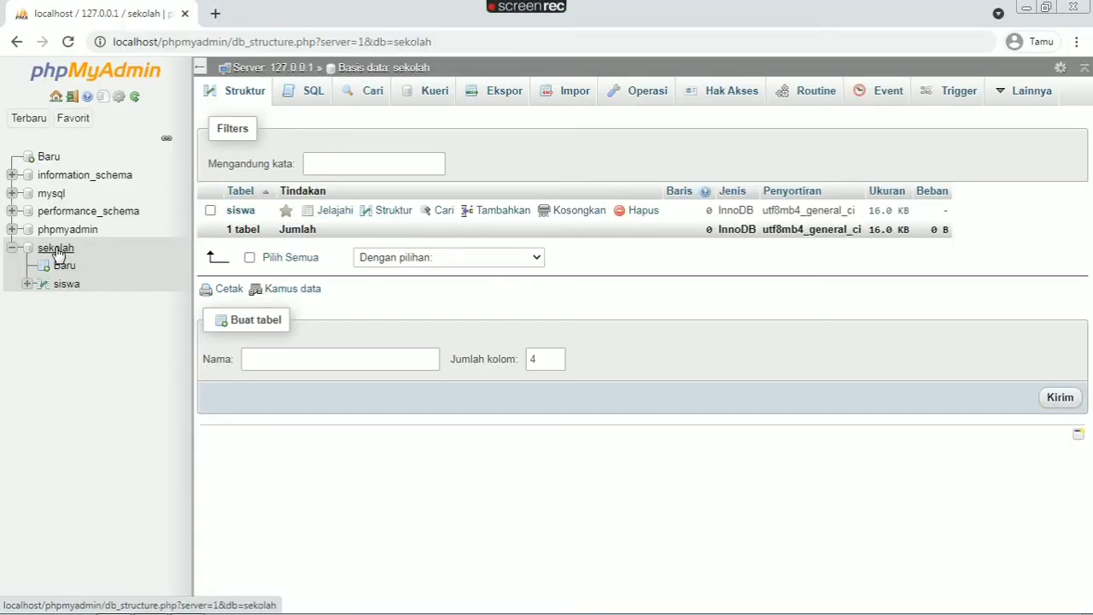
left_click(1026, 11)
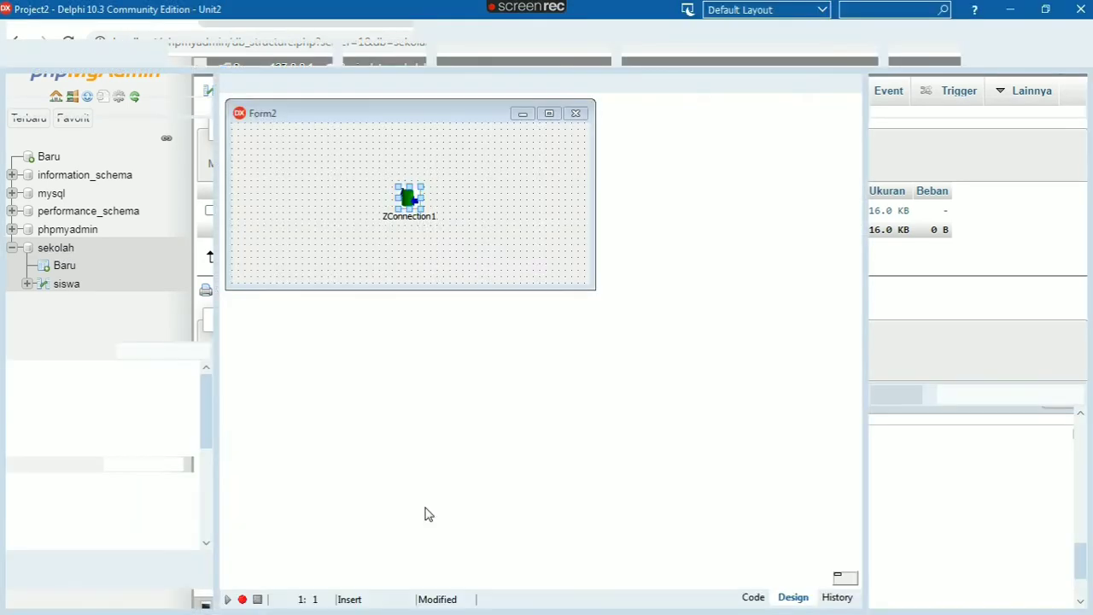
type("sekolah")
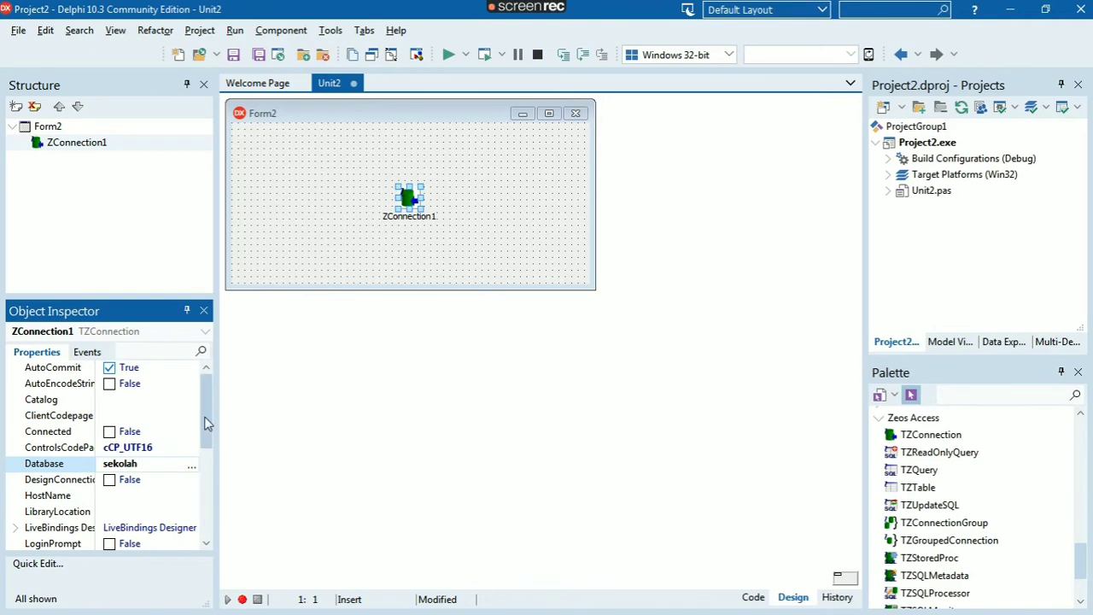
Set the HostName property of ZConnection1 to localhost
scroll(207, 427, "down", 1)
left_click(127, 465)
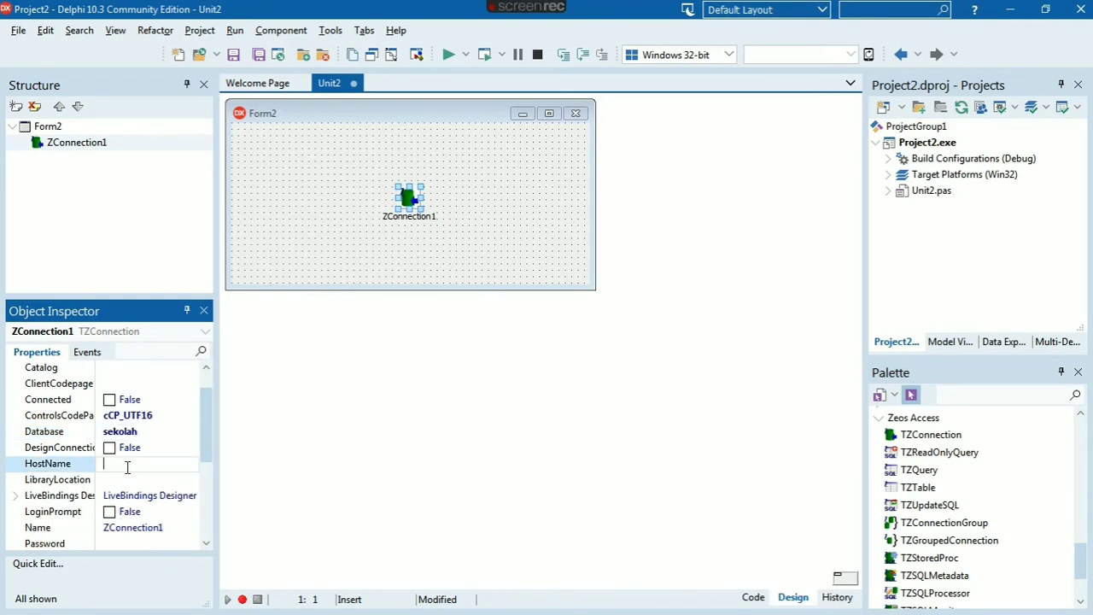
type("localhost")
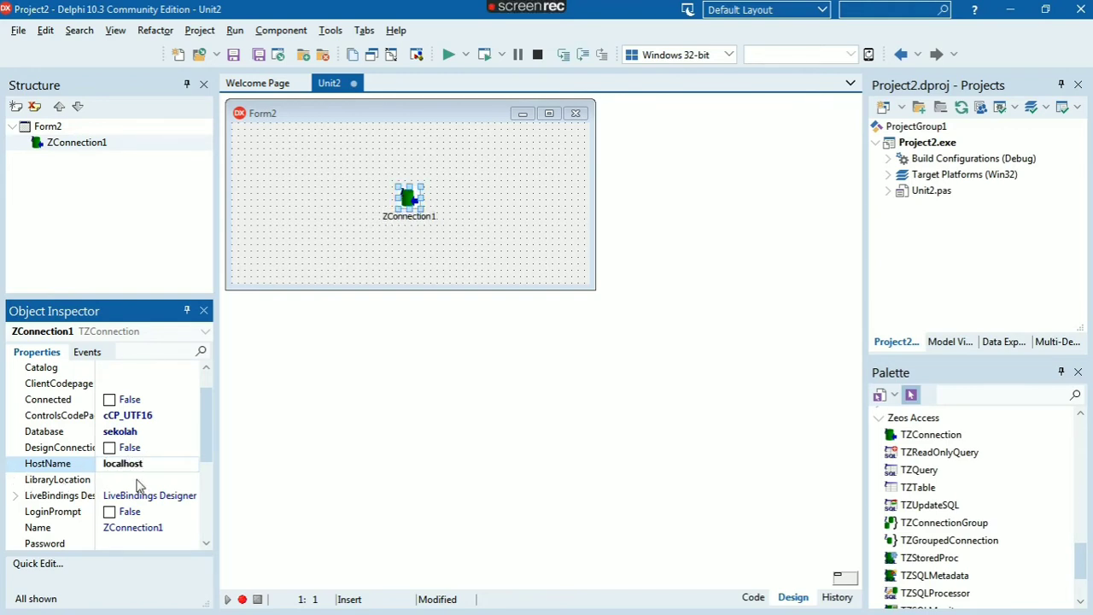
Set the LibraryLocation property of ZConnection1 to the libmysql.dll file in the 3 Koneksi MySQL ke Delphi folder
left_click(138, 480)
left_click(193, 482)
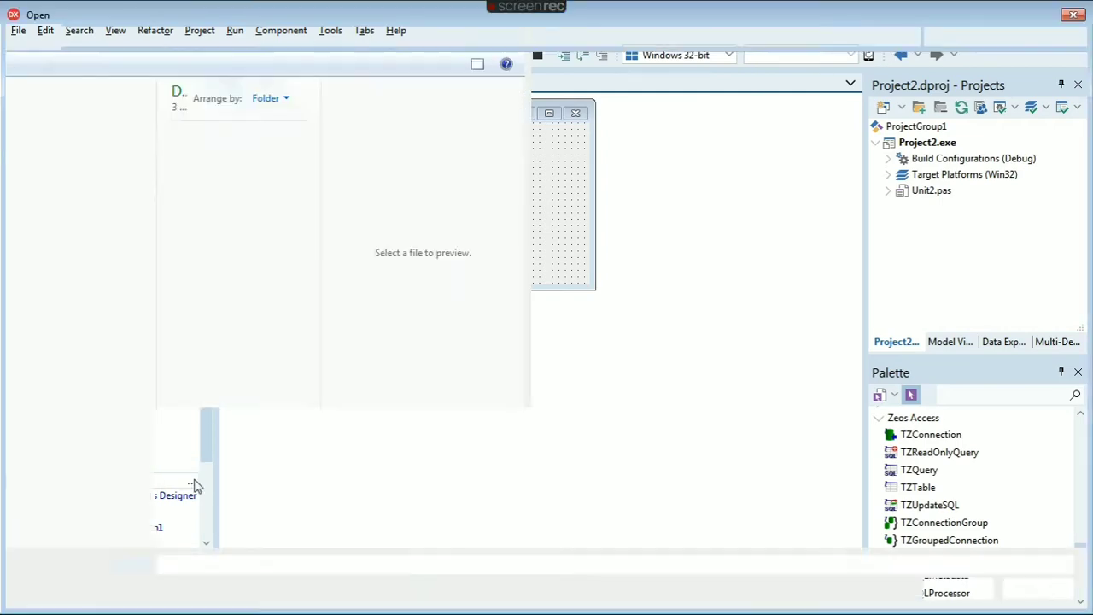
double_click(217, 142)
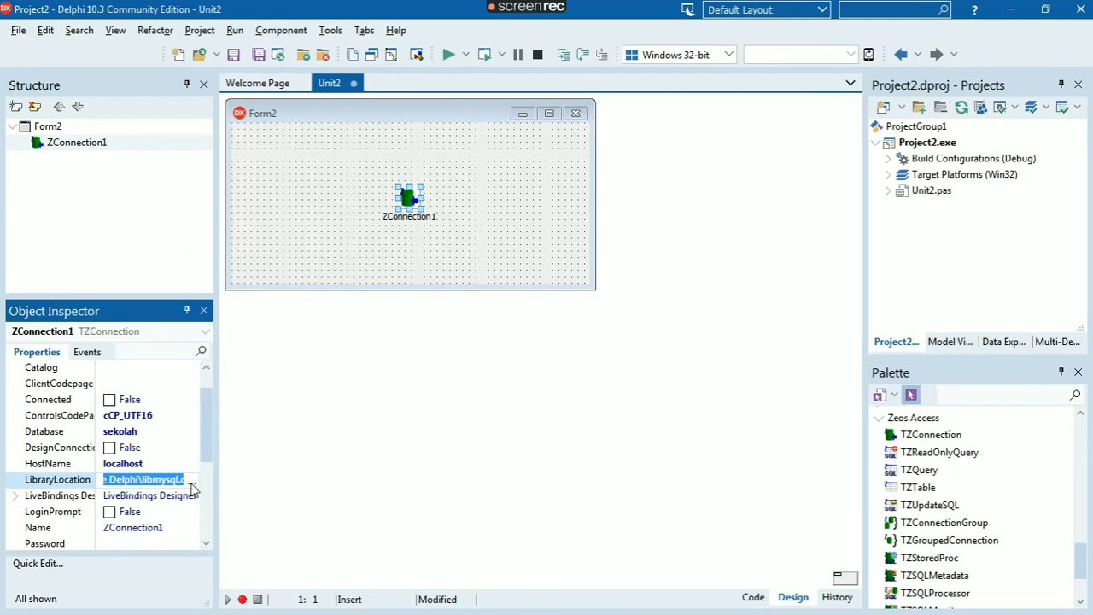
left_click(191, 482)
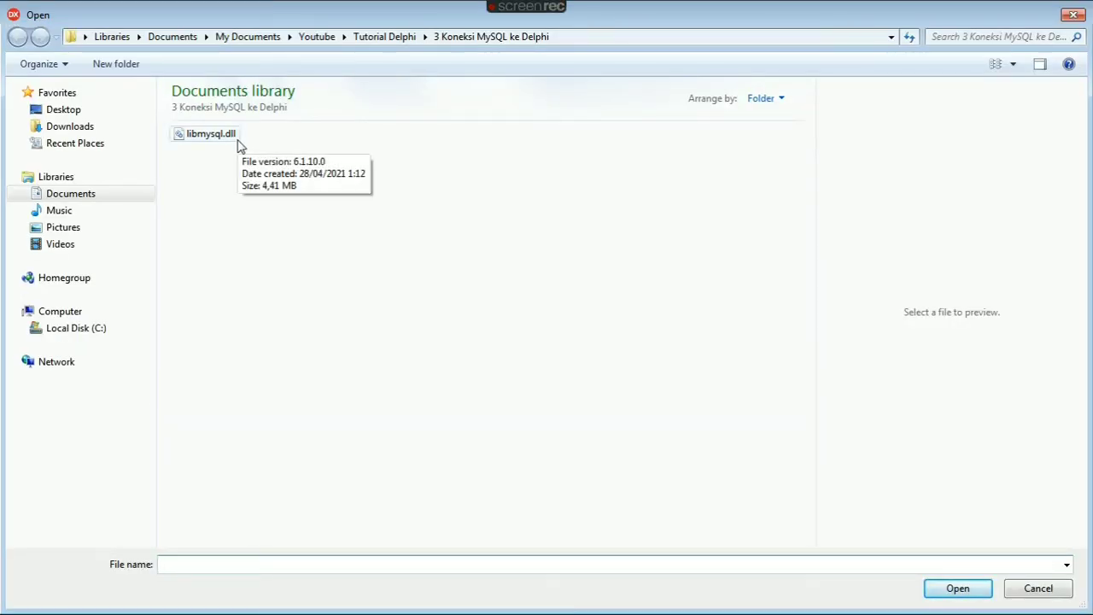
left_click(209, 134)
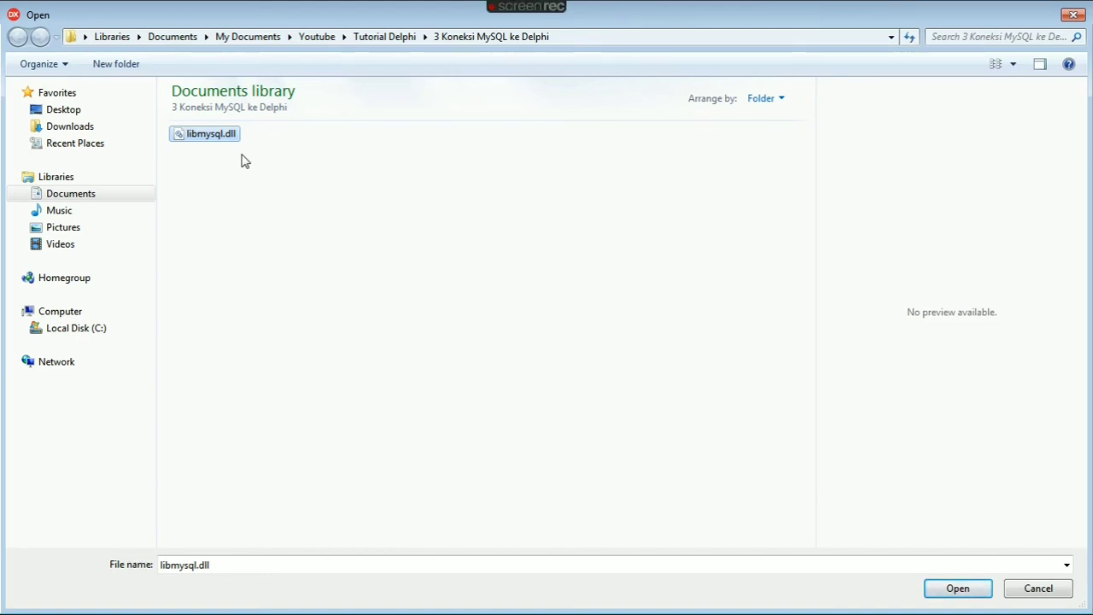
double_click(218, 144)
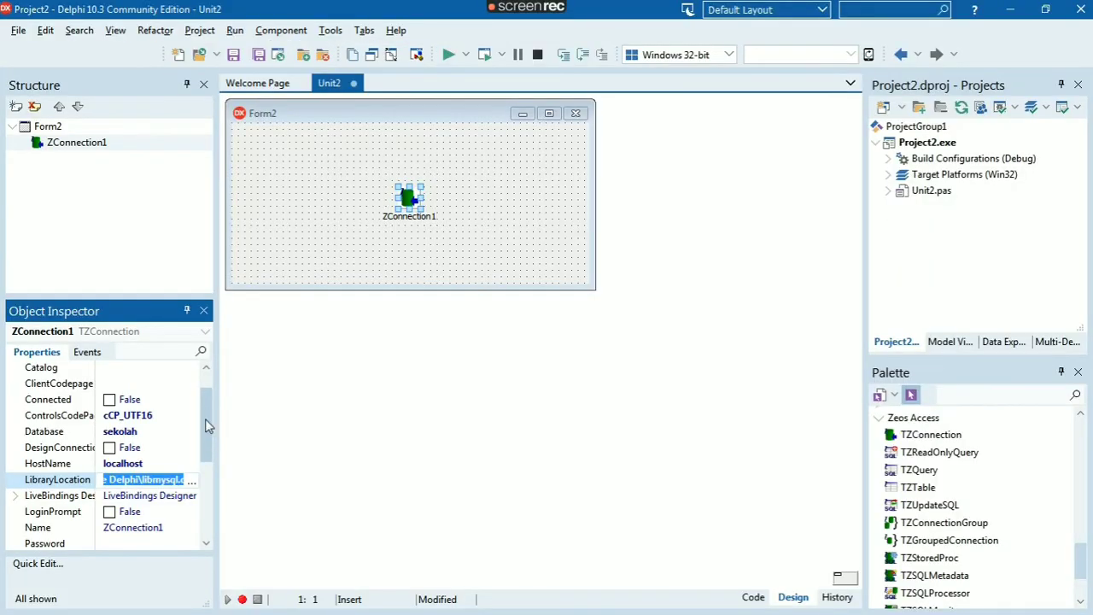
Leave the connection's Password empty, look up the MySQL port in the XAMPP Control Panel, and set Port to 3306
left_click_drag(205, 419, 205, 459)
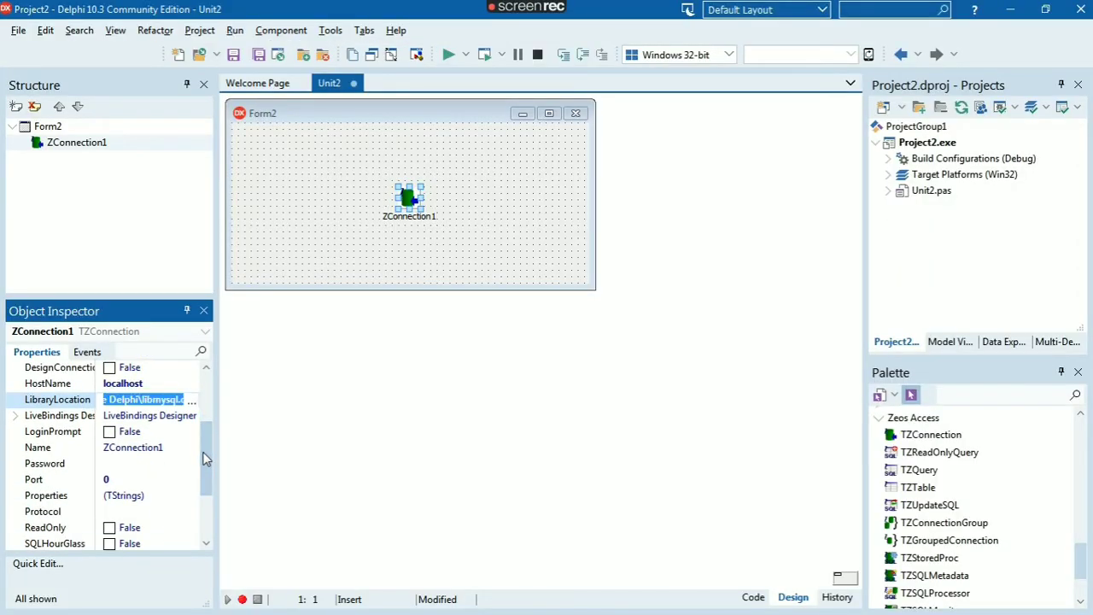
left_click(153, 463)
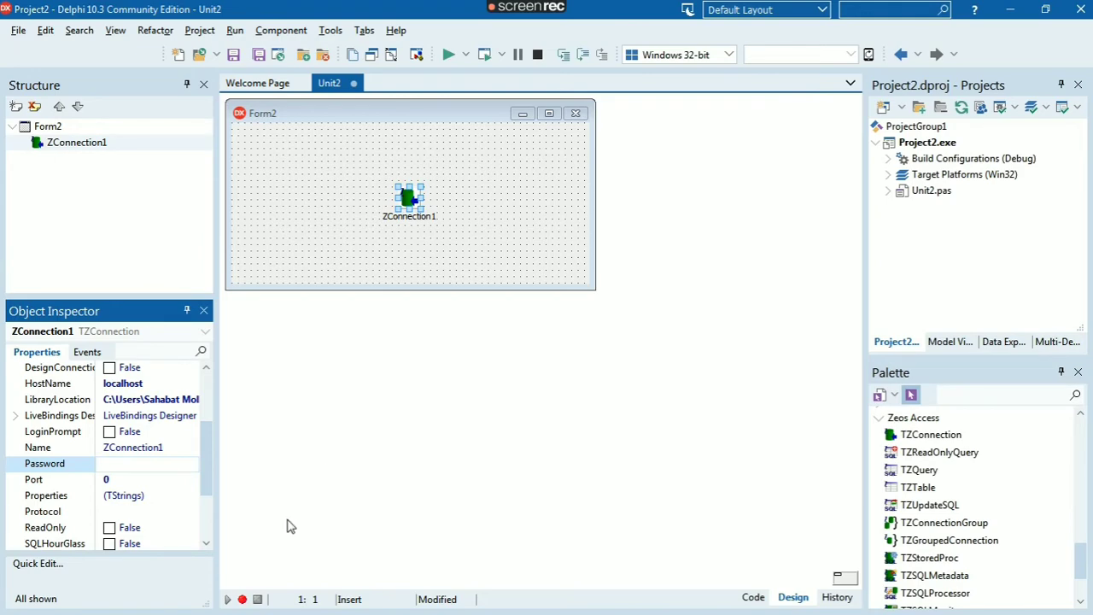
key("super")
left_click(187, 603)
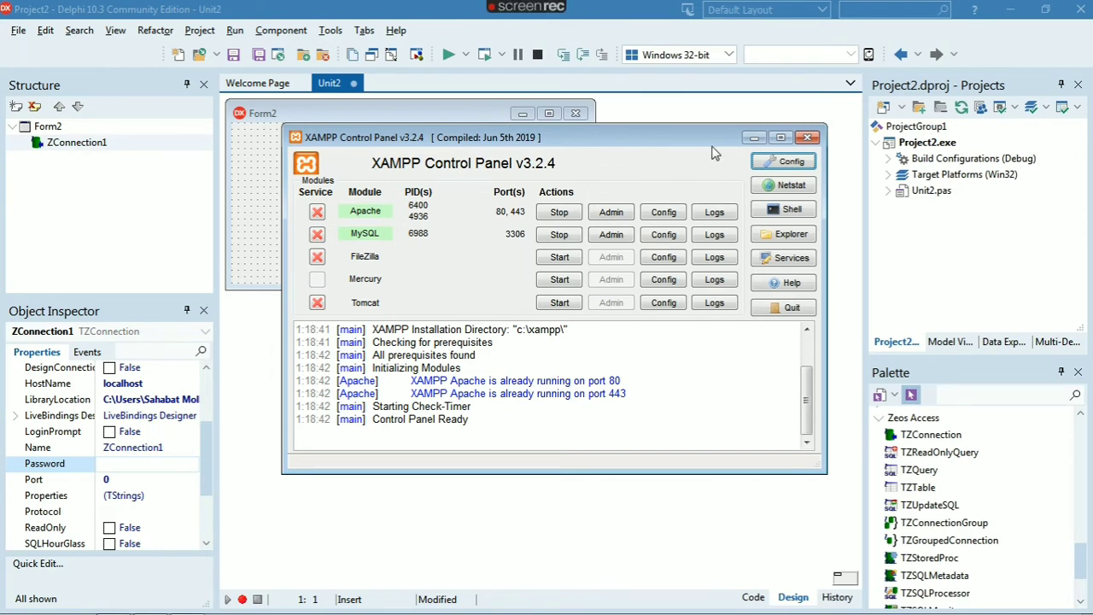
left_click(754, 139)
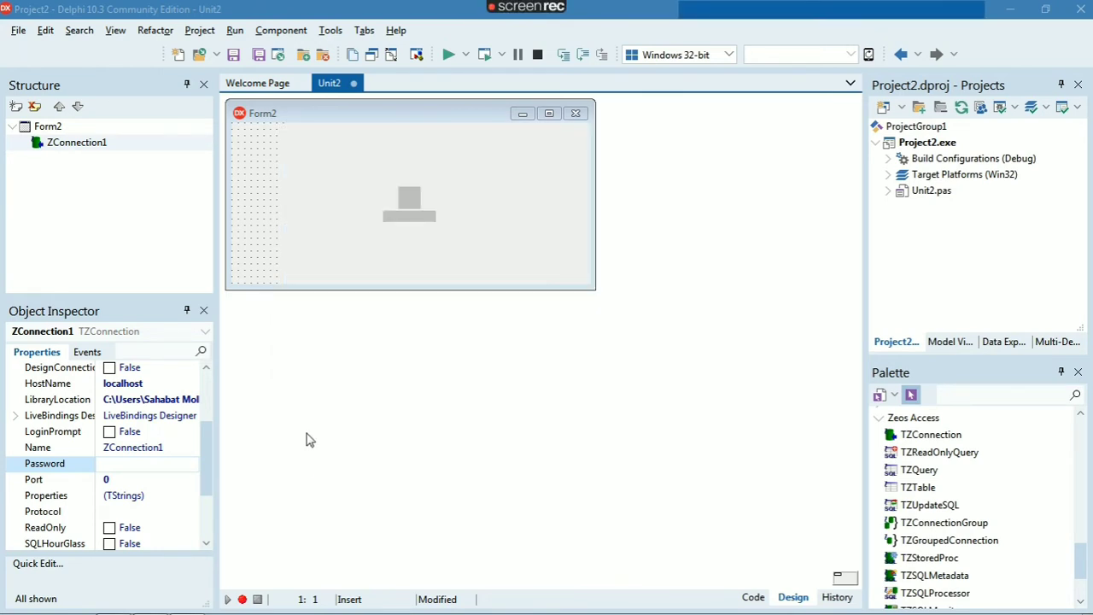
left_click(128, 481)
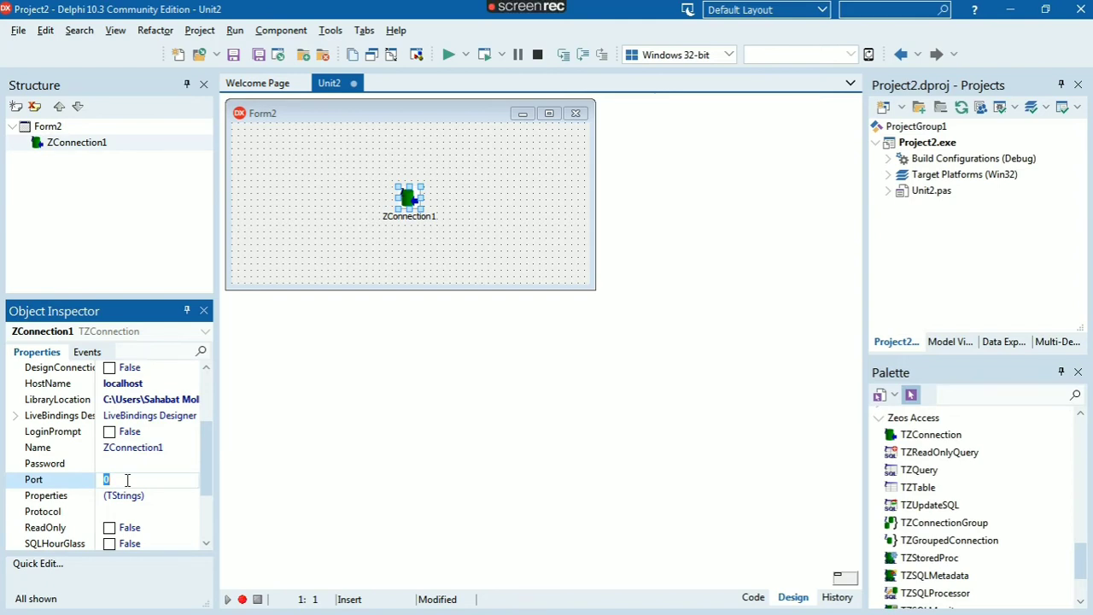
type("3306")
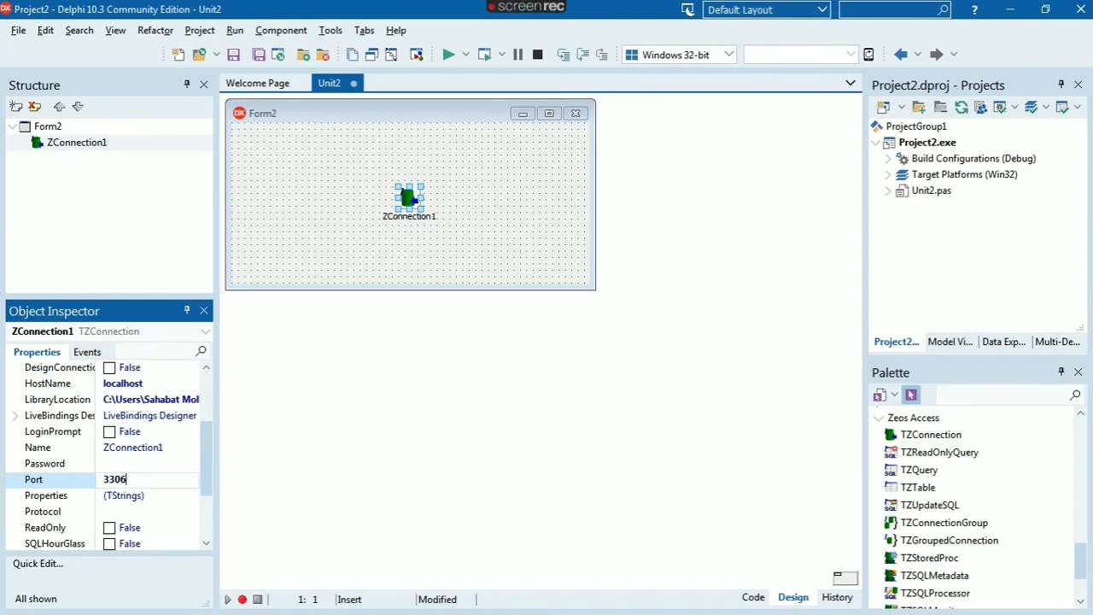
Set the Protocol property of ZConnection1 to mysql, checking it against the list of available protocols
left_click(159, 513)
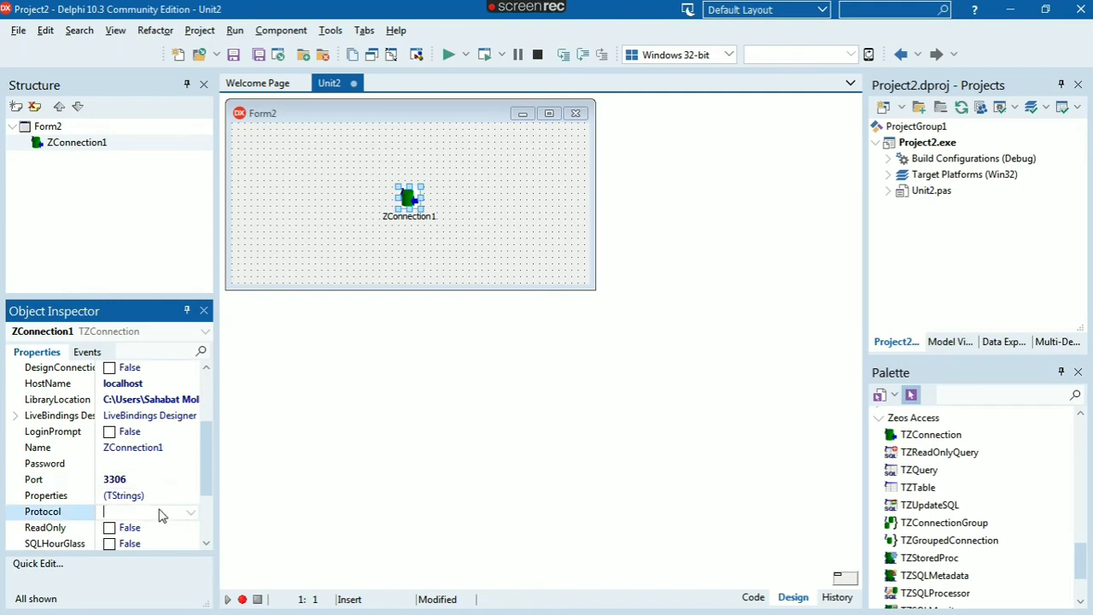
left_click_drag(209, 464, 210, 493)
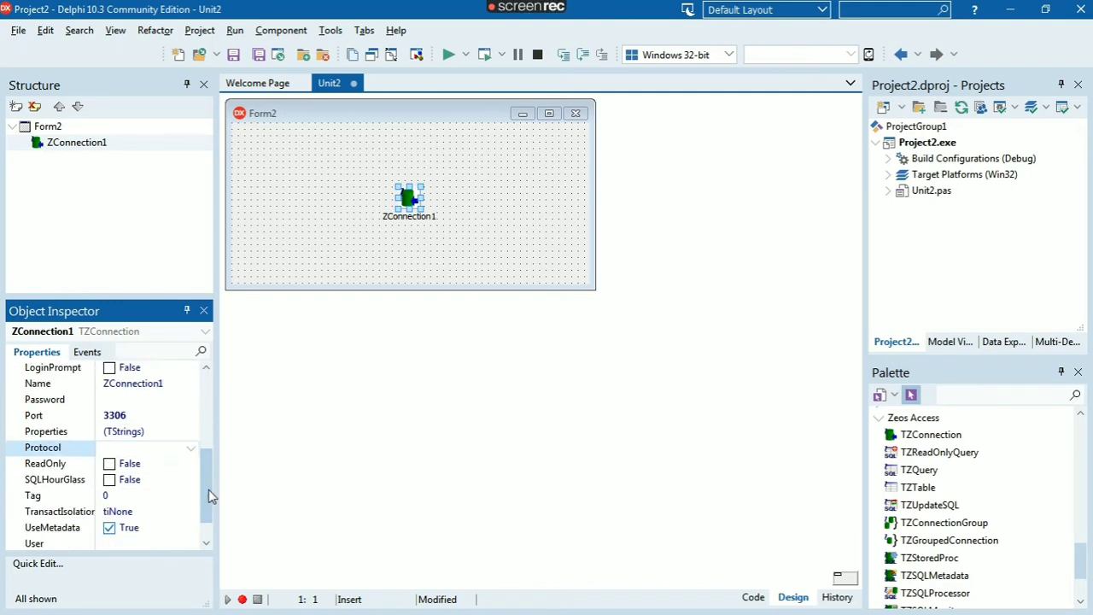
type("mysql")
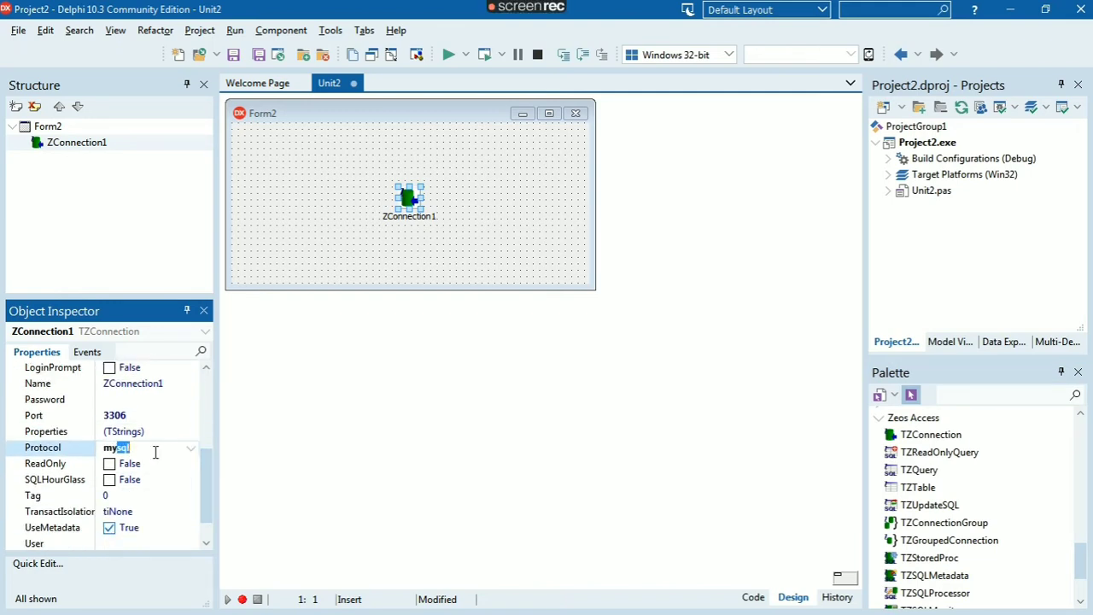
key("Return")
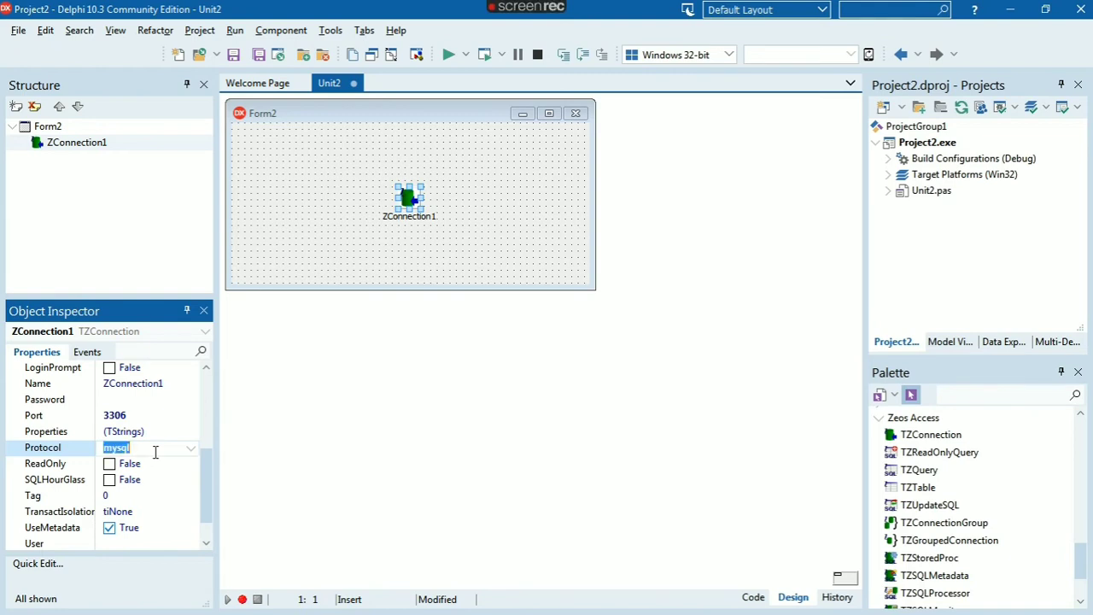
left_click(189, 454)
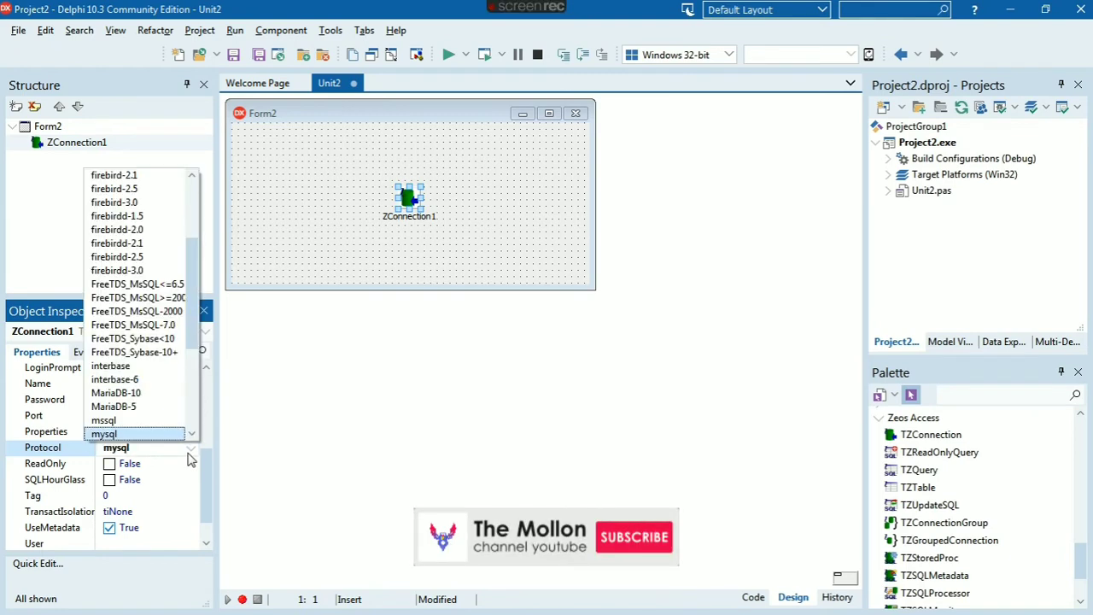
left_click(189, 458)
Set the User property of ZConnection1 to root
left_click_drag(209, 473, 210, 500)
left_click(150, 513)
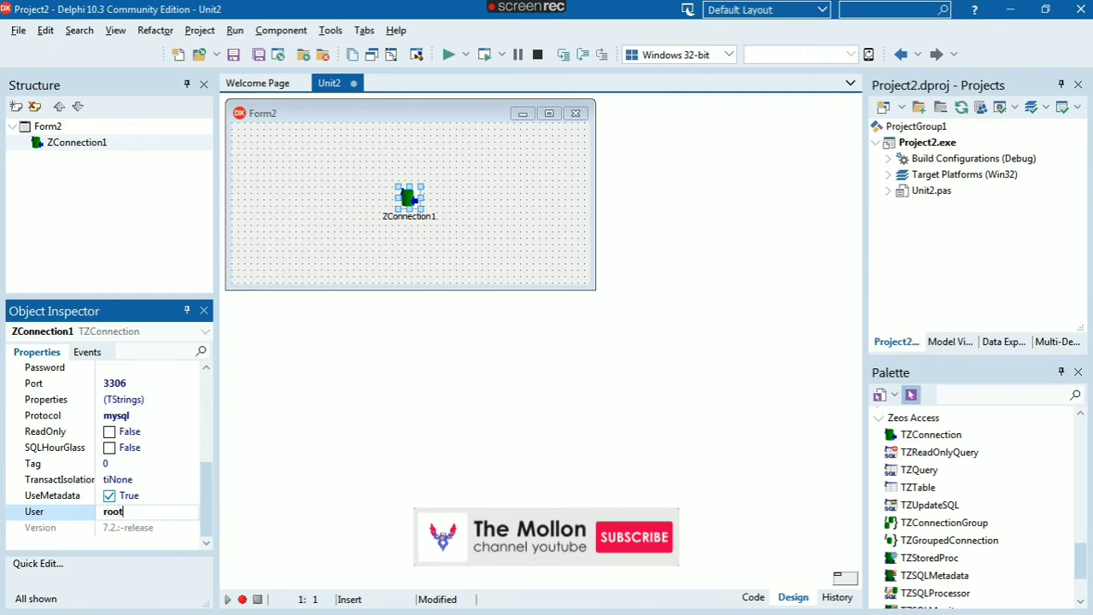
key("Return")
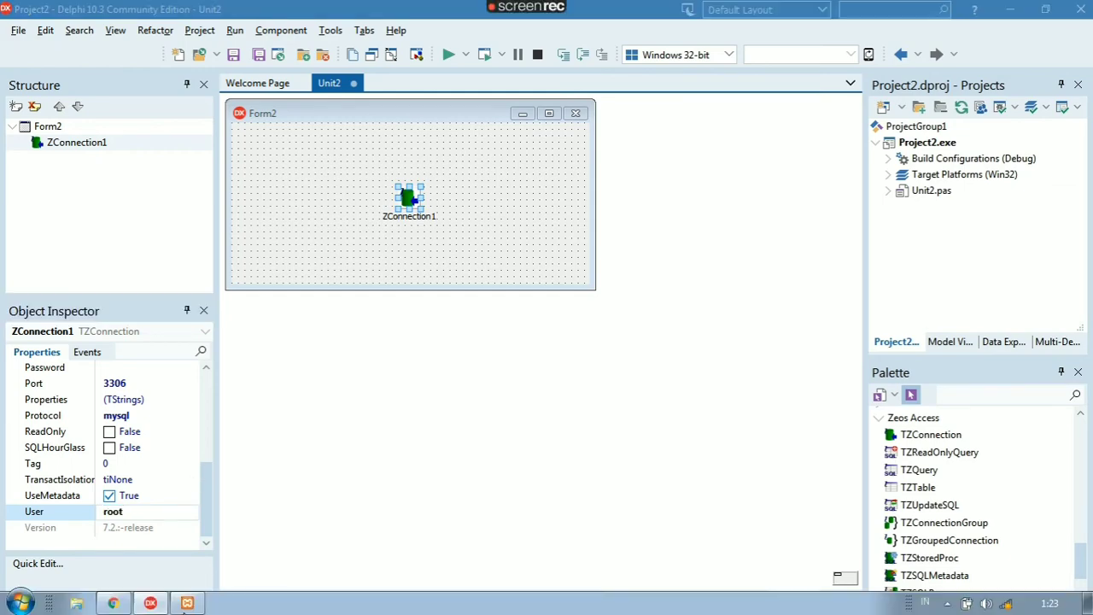
Check the MySQL service in the XAMPP Control Panel, return to Delphi, and set the Connected property of ZConnection1 to True
left_click(186, 602)
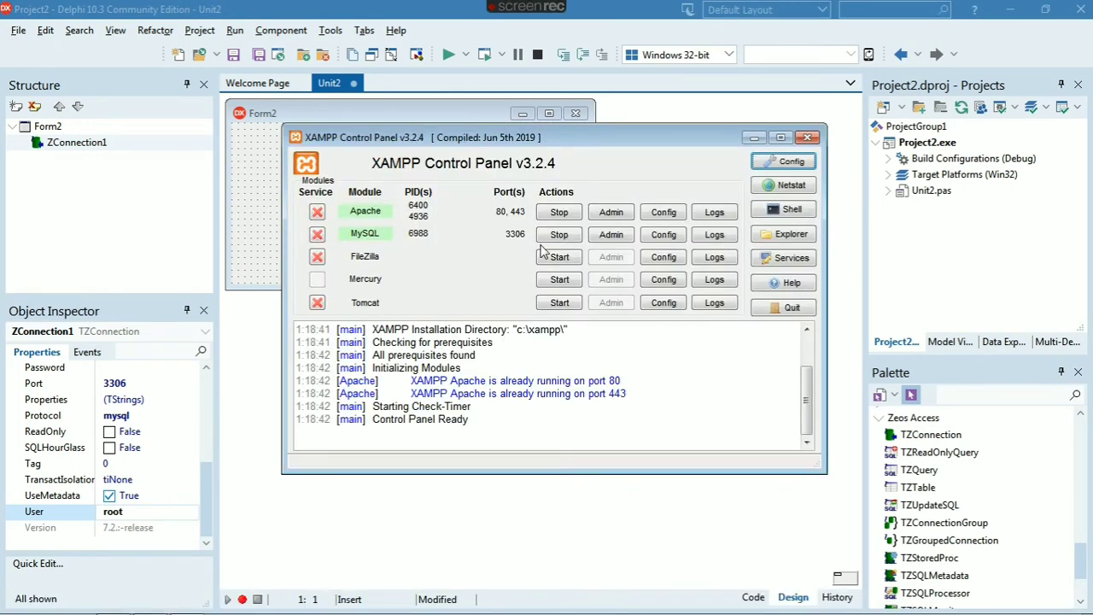
left_click_drag(205, 509, 206, 397)
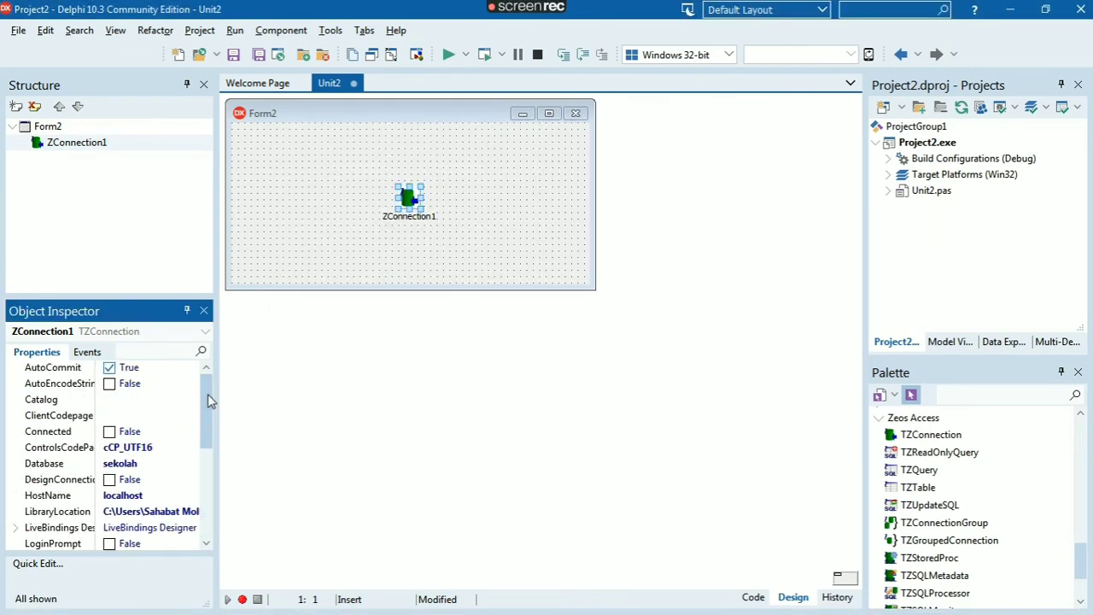
left_click(128, 433)
left_click(191, 435)
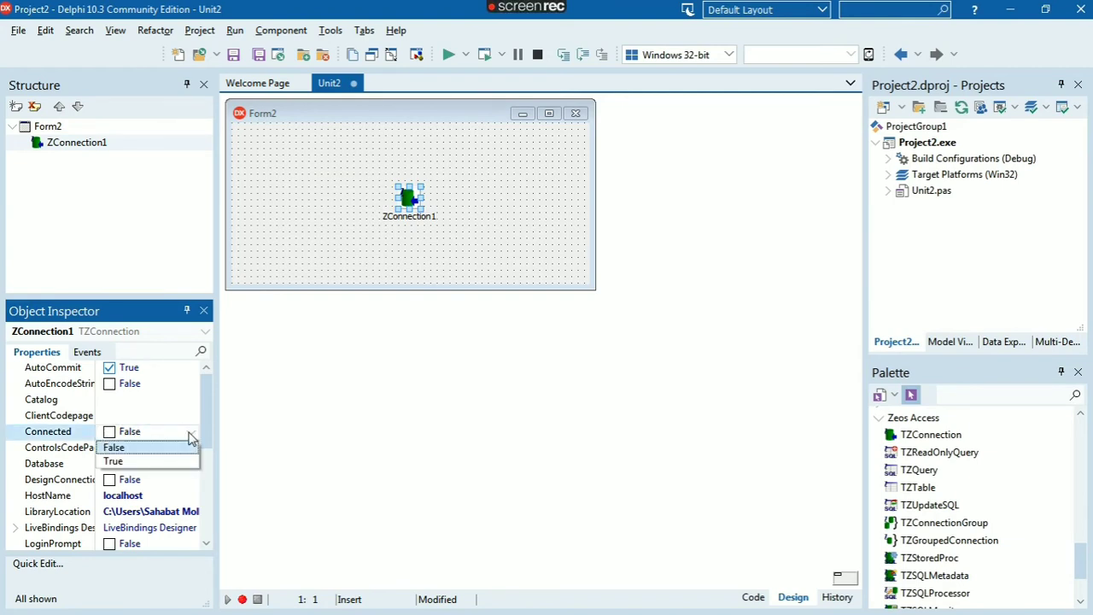
left_click(146, 462)
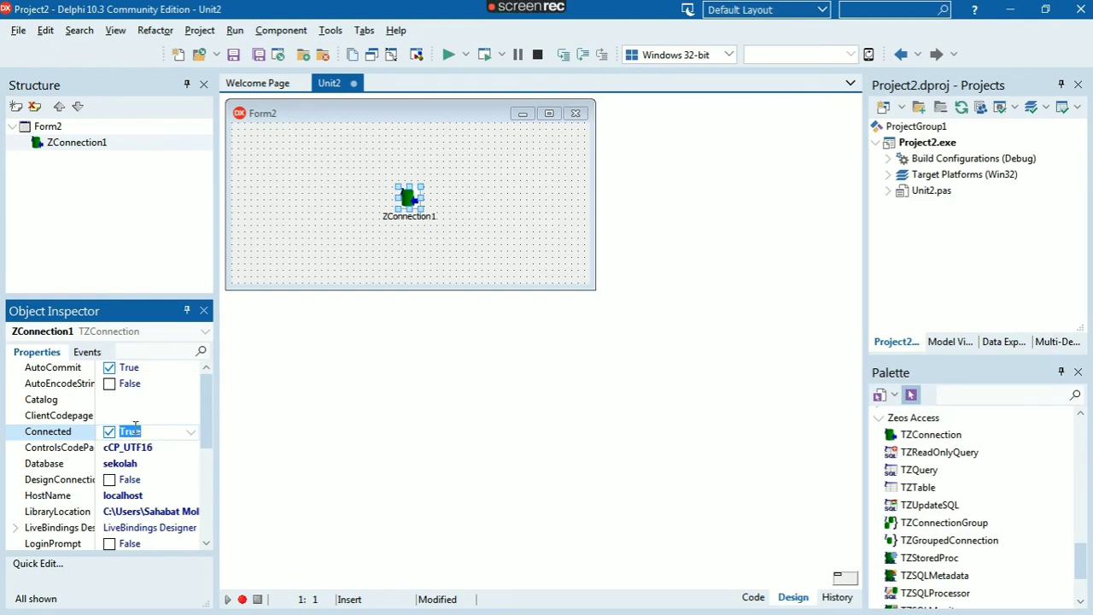
left_click(298, 225)
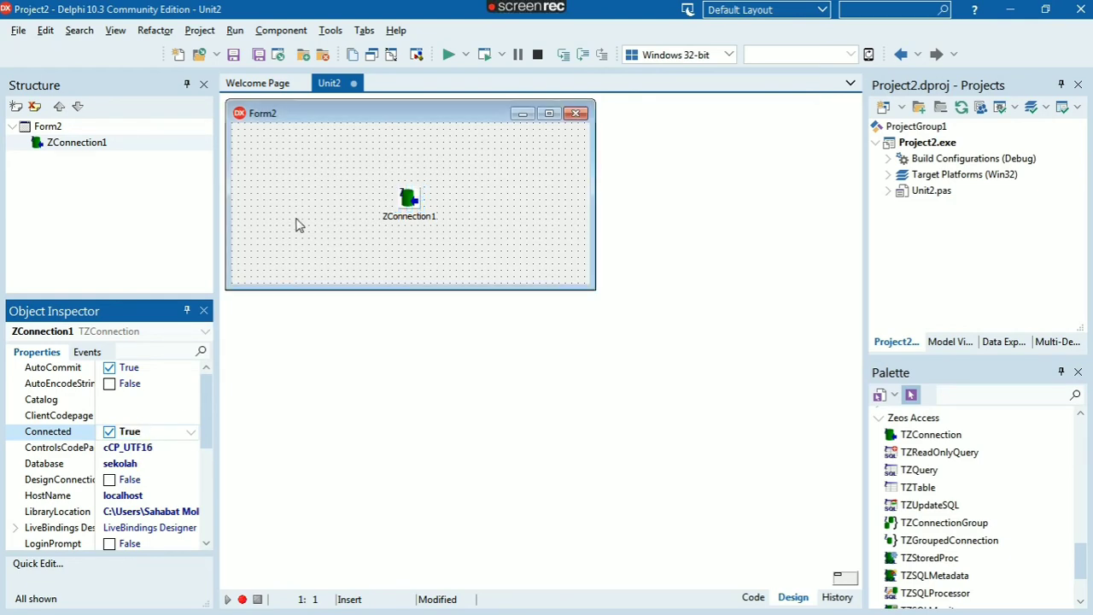
Switch to phpMyAdmin in the browser, look at the sekolah database, and return to Delphi
left_click(408, 198)
scroll(205, 382, "up", 1)
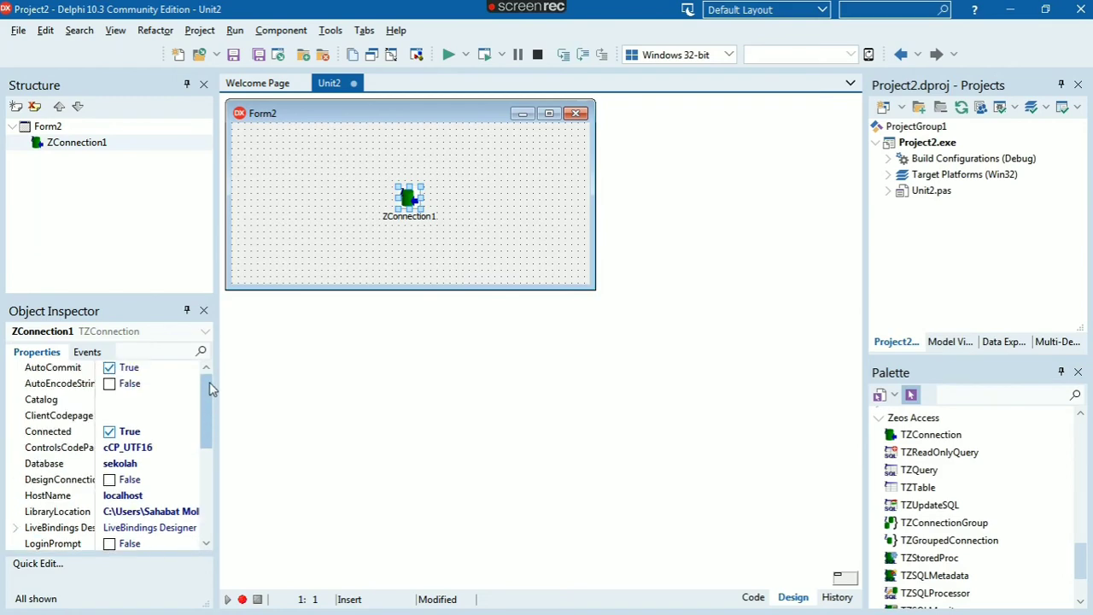
key("super")
key("super")
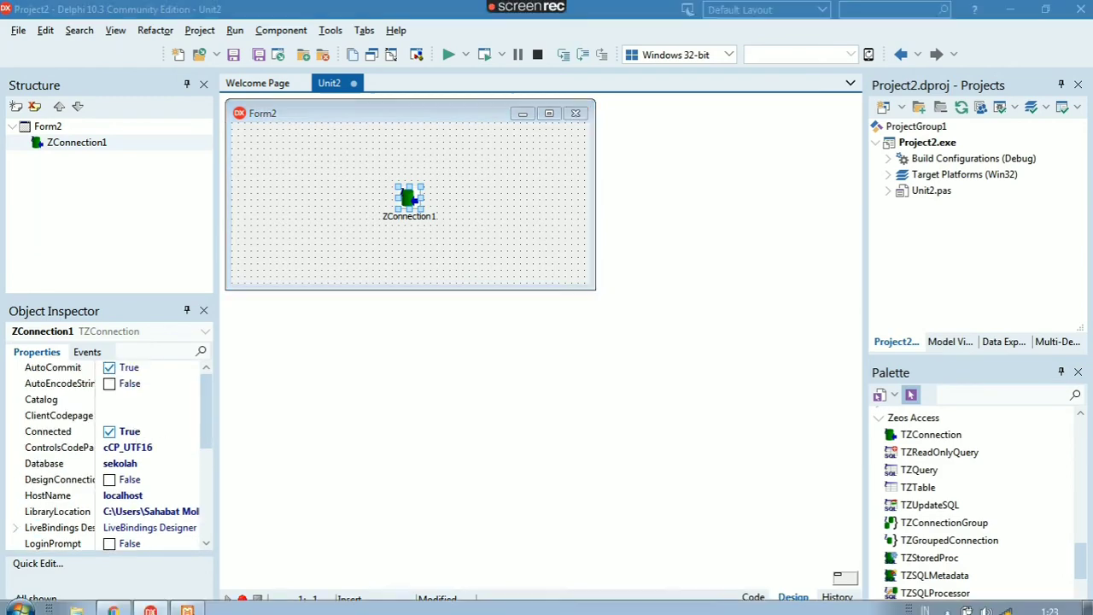
left_click(120, 604)
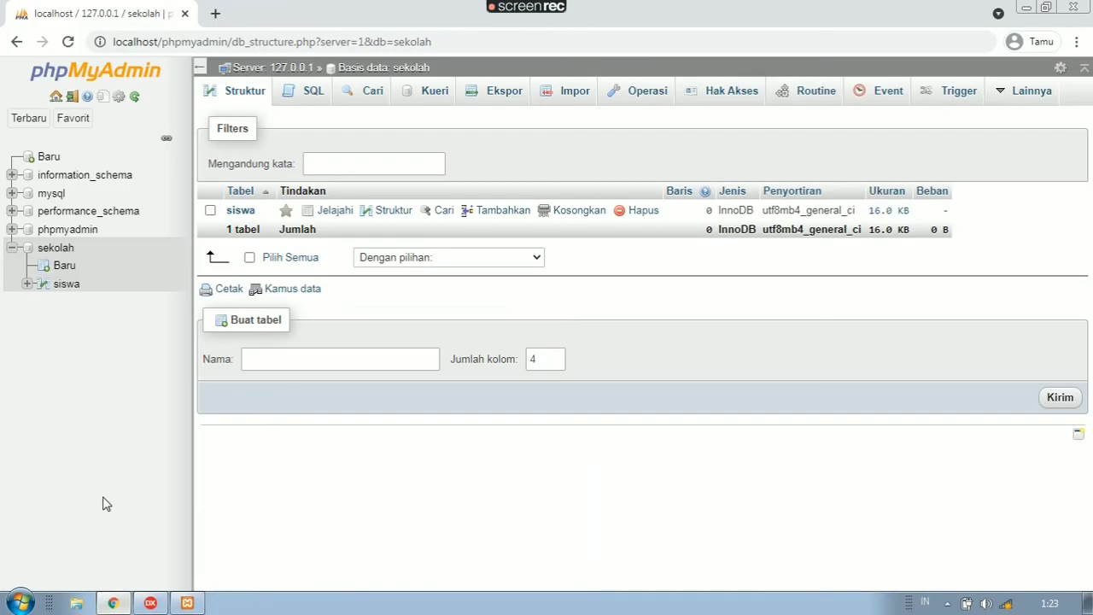
left_click(54, 249)
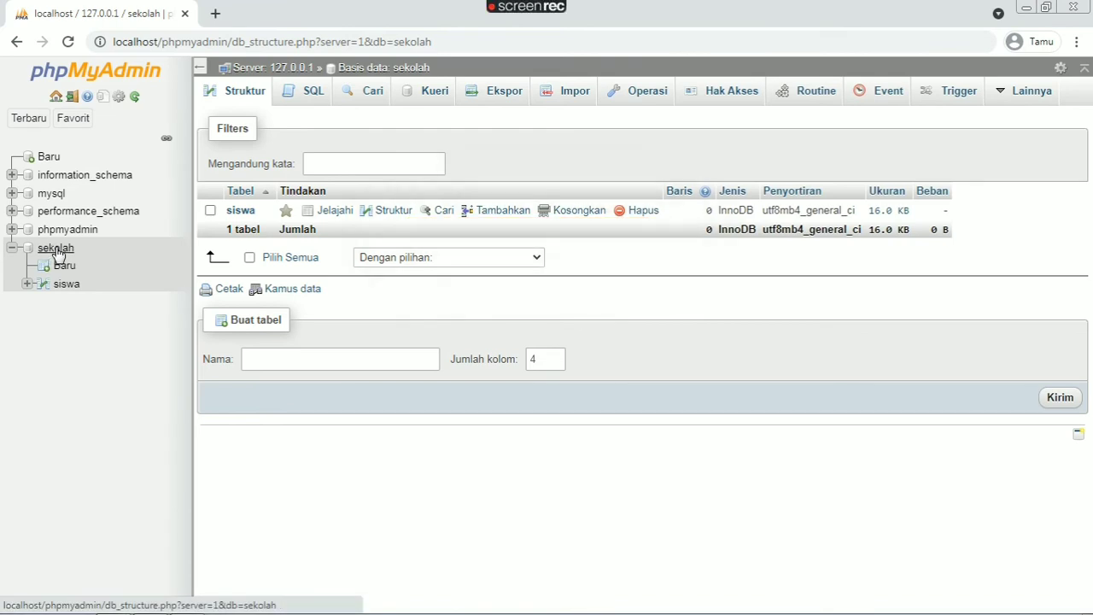
left_click(56, 250)
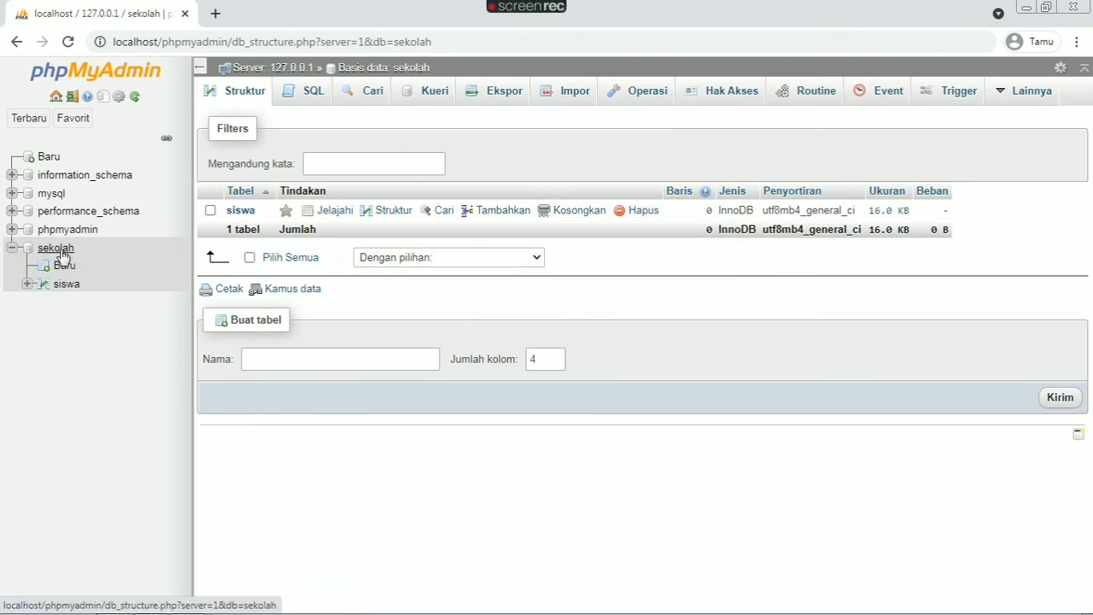
left_click(1026, 9)
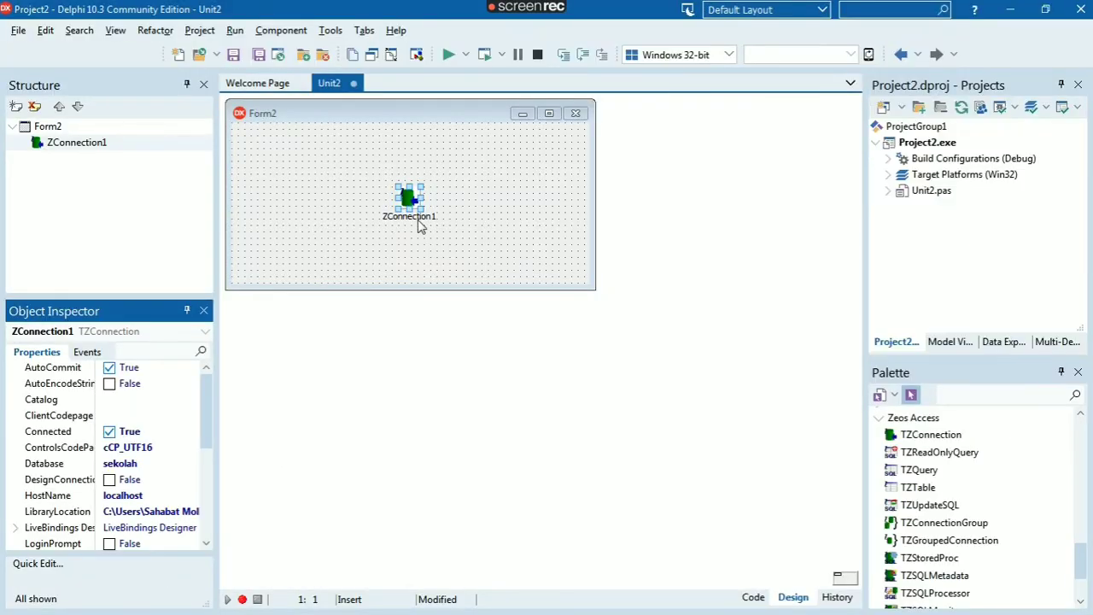
Reselect ZConnection1 on the form and review its Connected, Database, HostName and LibraryLocation properties
left_click(463, 220)
left_click(414, 200)
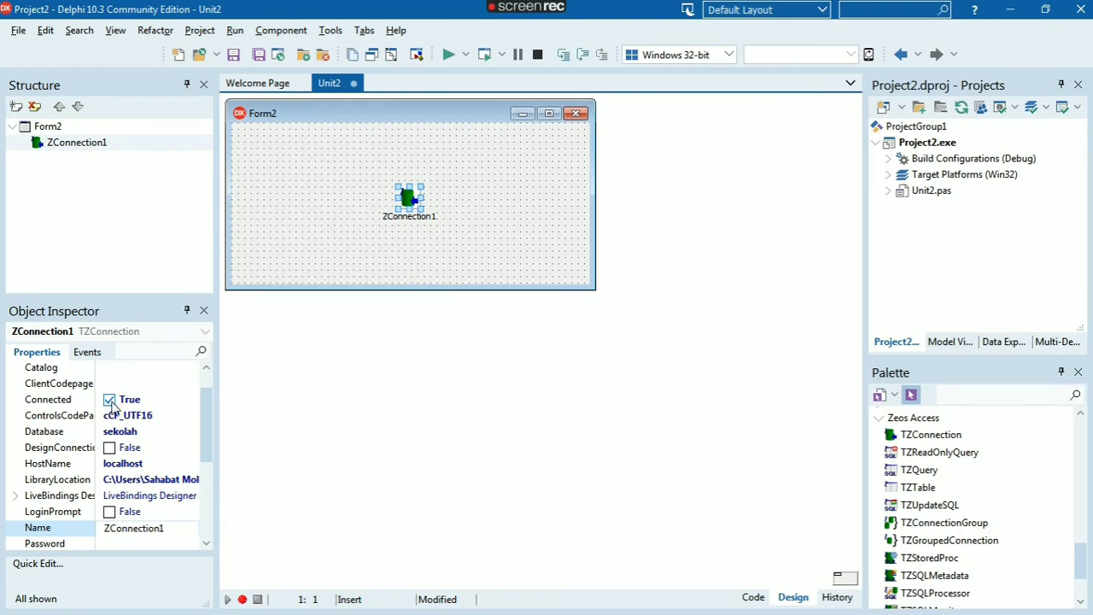
left_click_drag(206, 427, 207, 394)
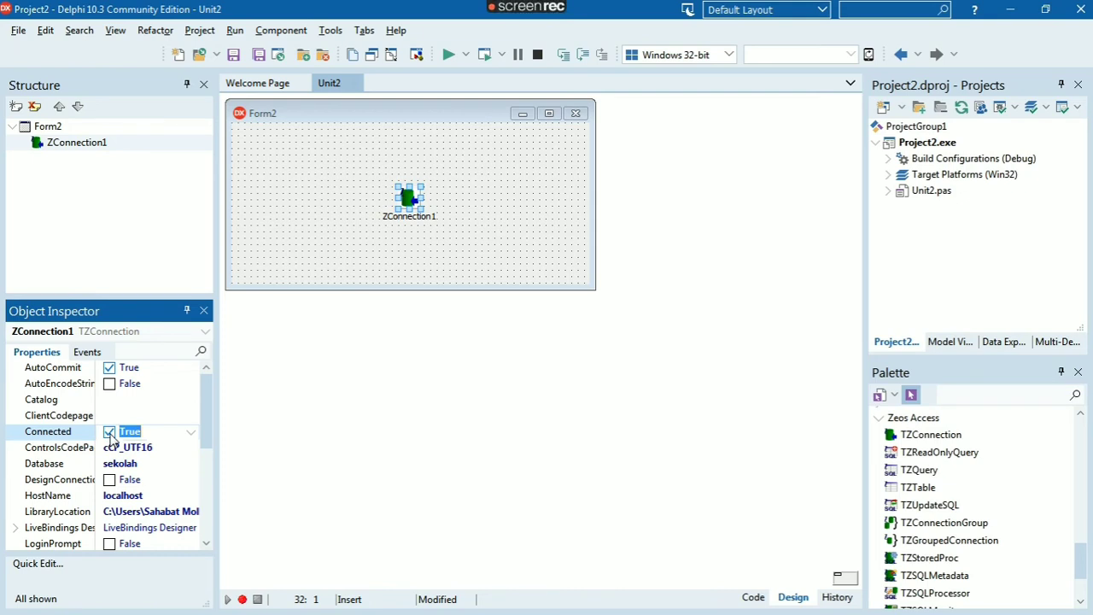
scroll(209, 395, "down", 2)
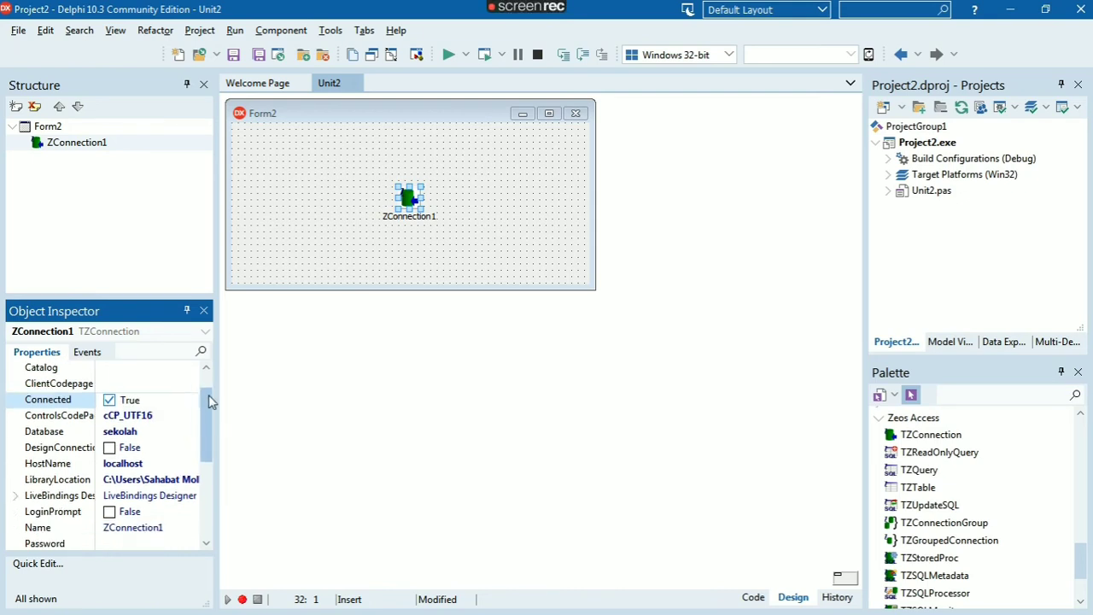
left_click(59, 432)
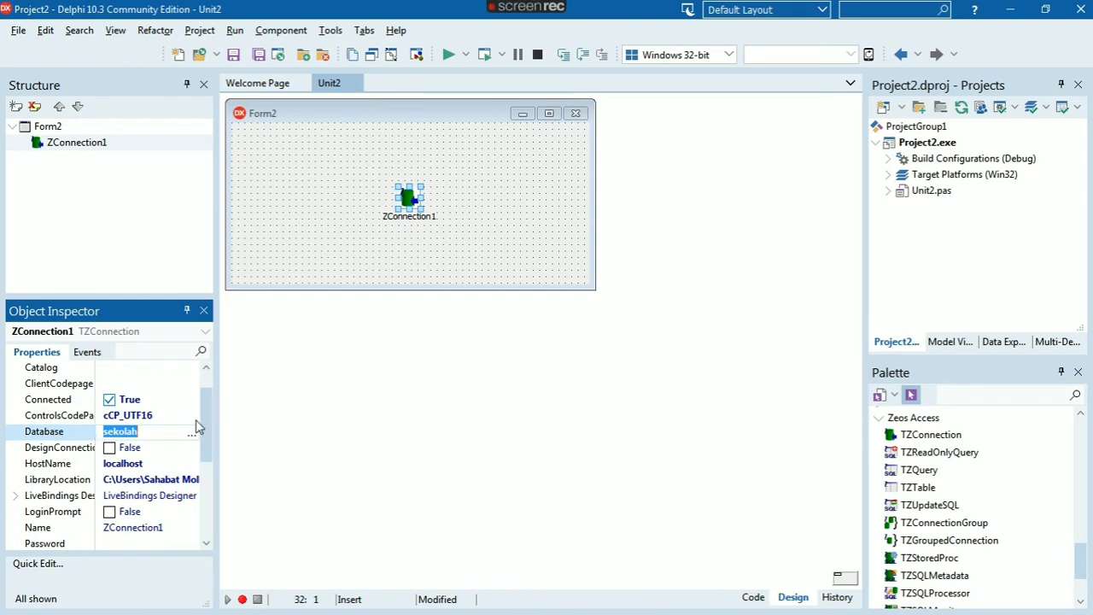
scroll(206, 418, "down", 2)
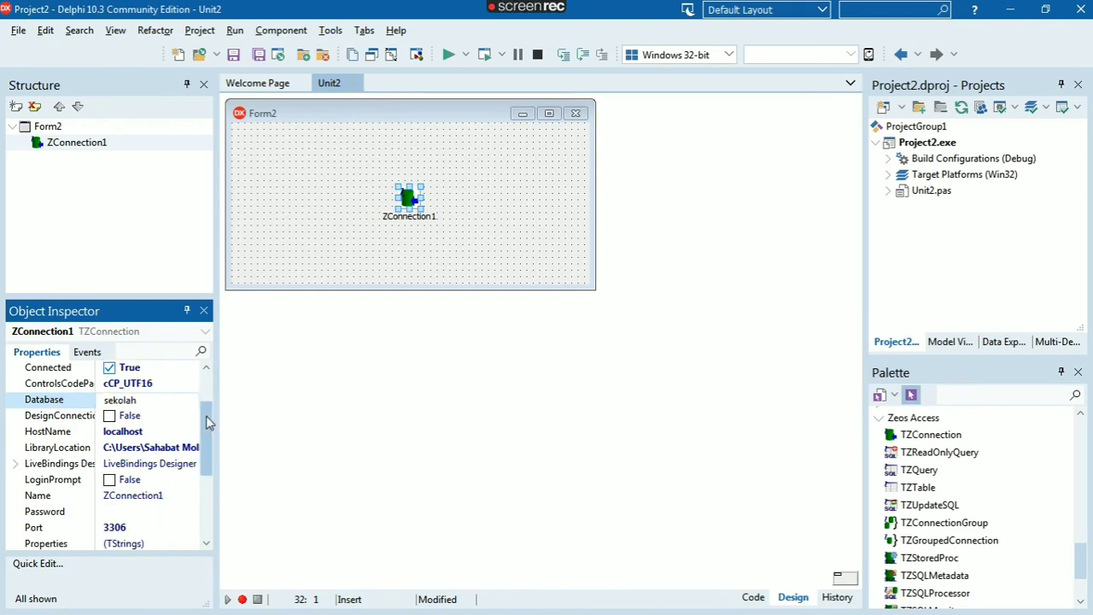
left_click(69, 433)
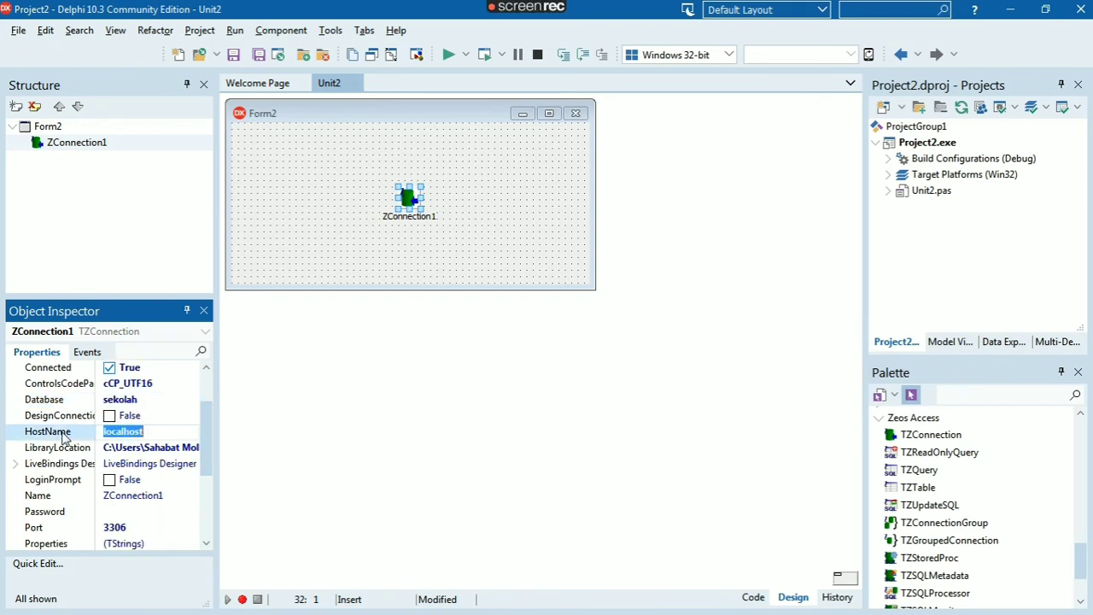
scroll(202, 437, "down", 2)
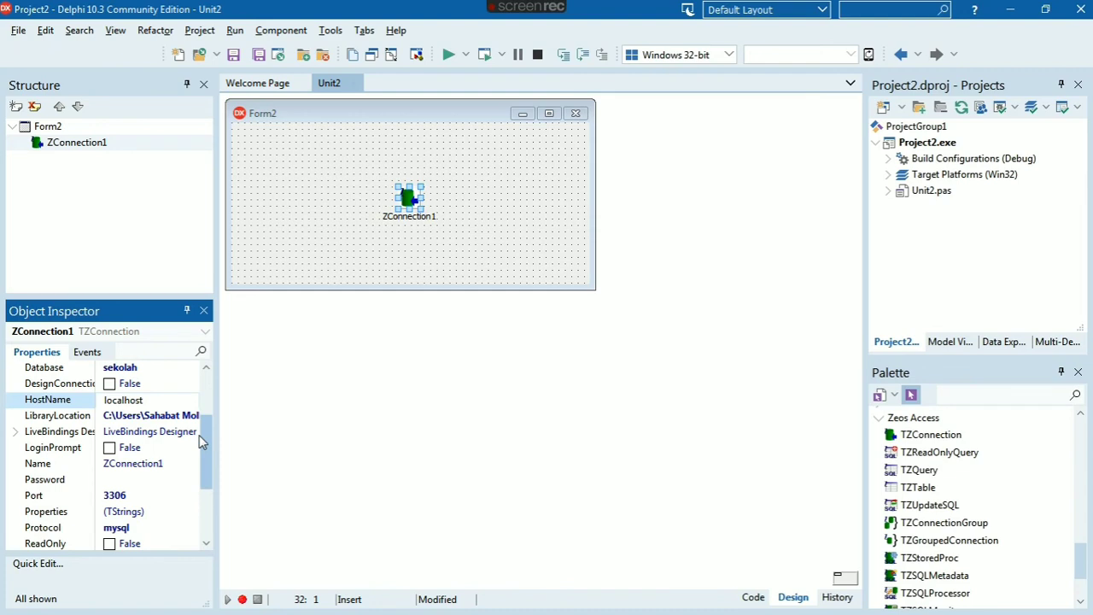
left_click(81, 416)
scroll(203, 446, "down", 2)
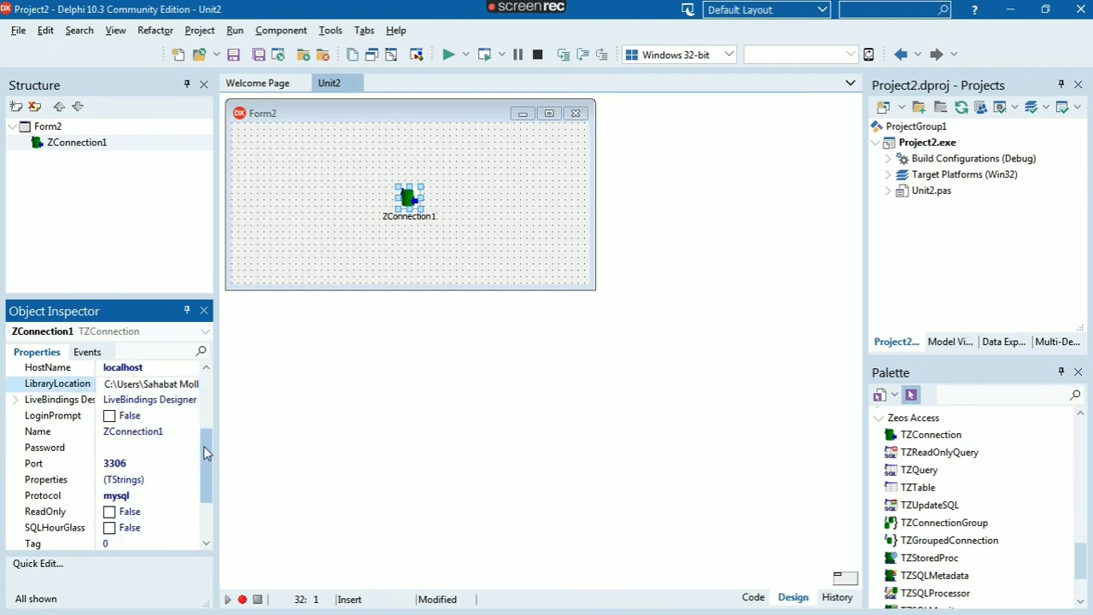
Review the Port, Password, Protocol and User properties of ZConnection1
left_click(58, 466)
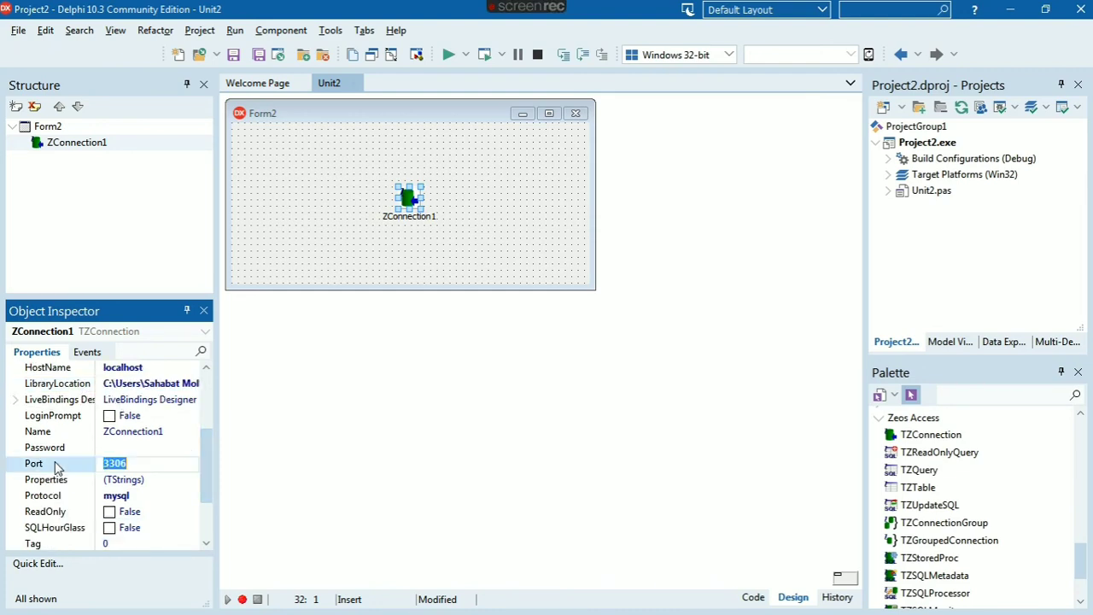
left_click(55, 449)
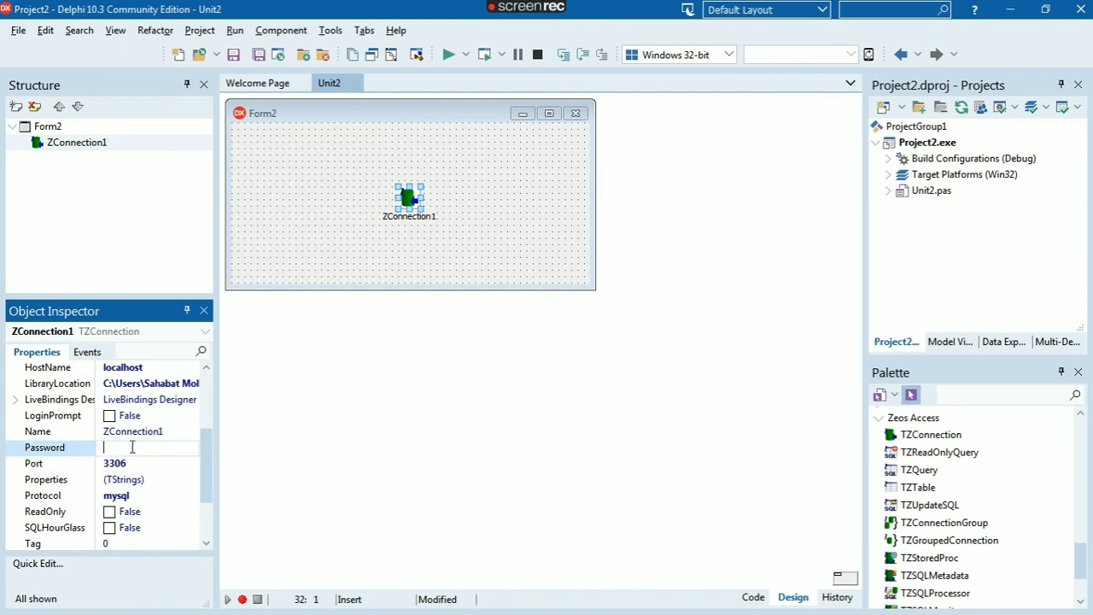
left_click_drag(205, 451, 205, 470)
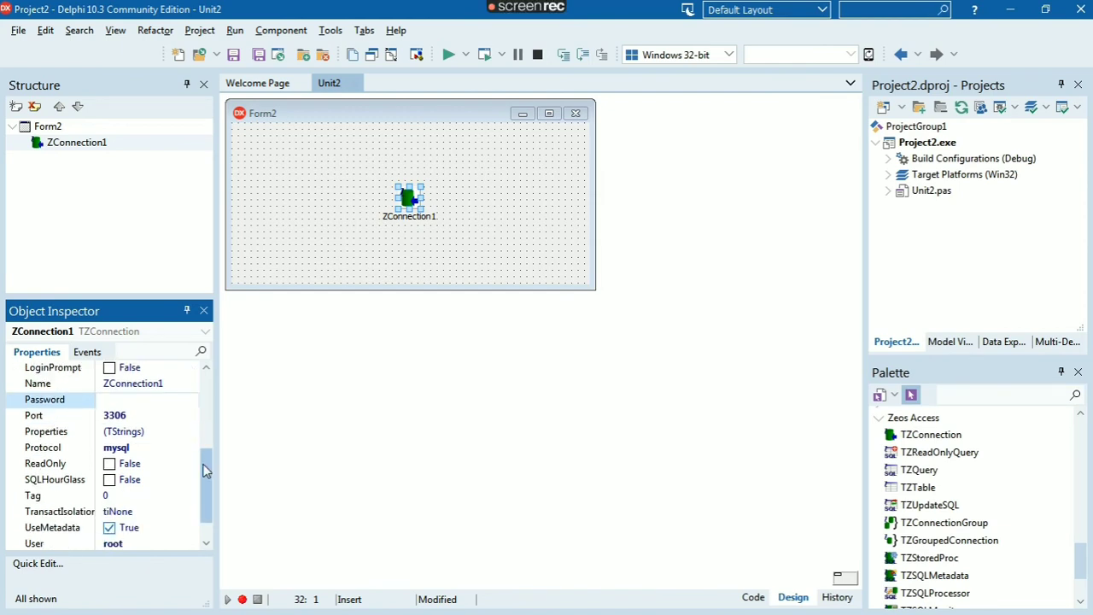
left_click(68, 450)
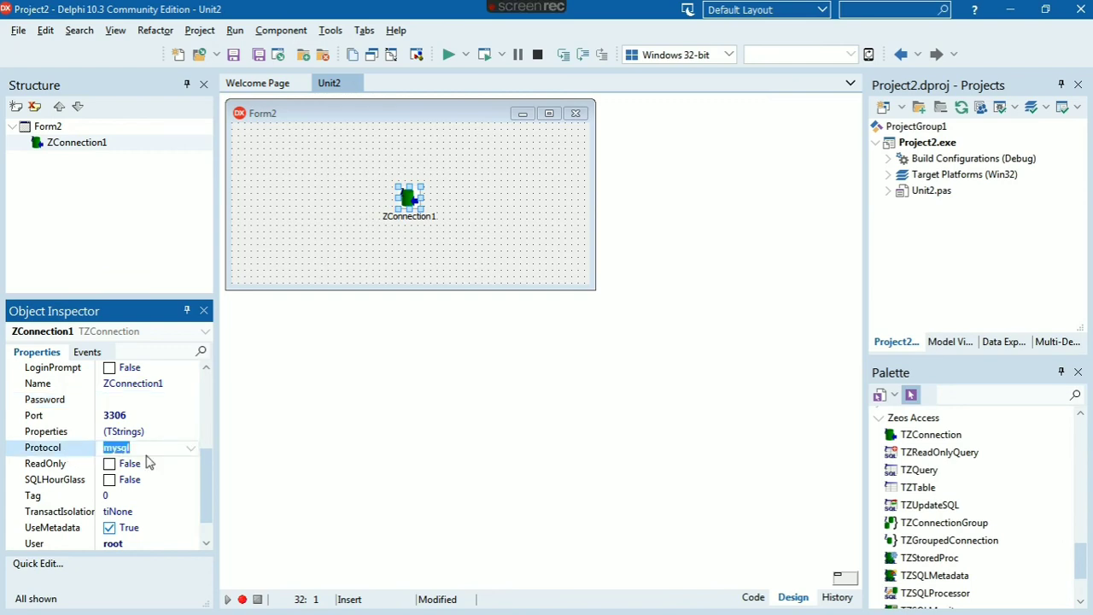
left_click_drag(208, 475, 203, 487)
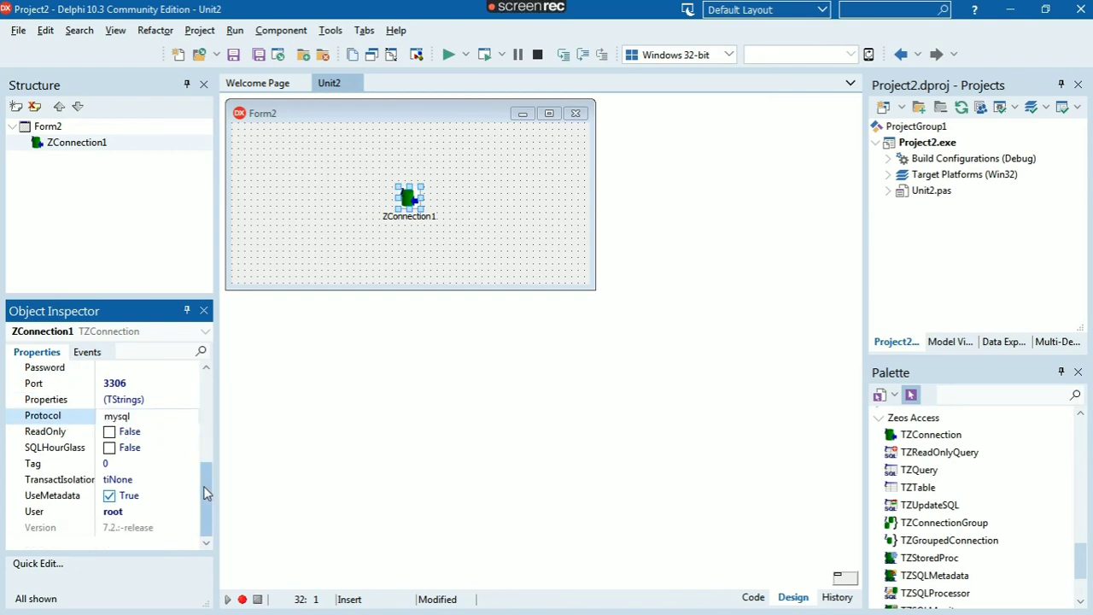
left_click(72, 513)
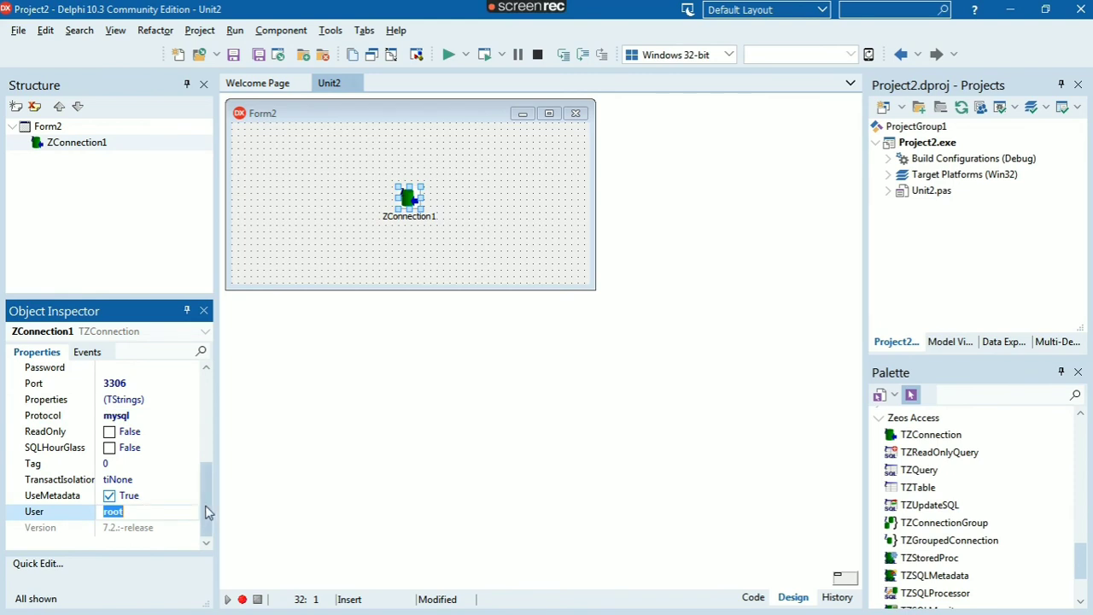
Test the connection of ZConnection1 again by setting Connected to False and back to True
left_click_drag(206, 510, 204, 411)
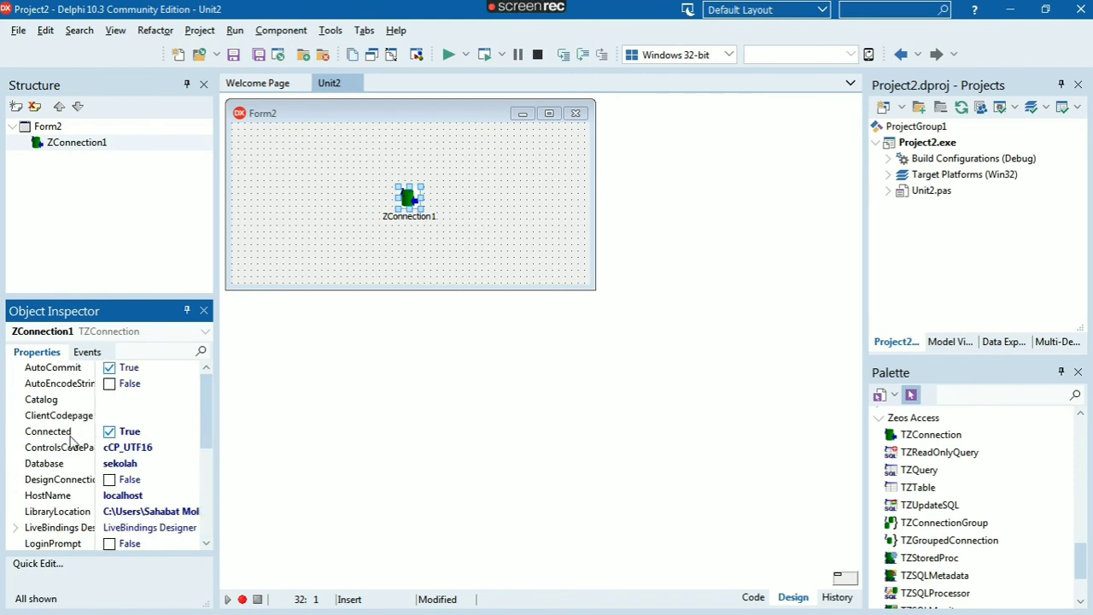
left_click(66, 434)
left_click(190, 432)
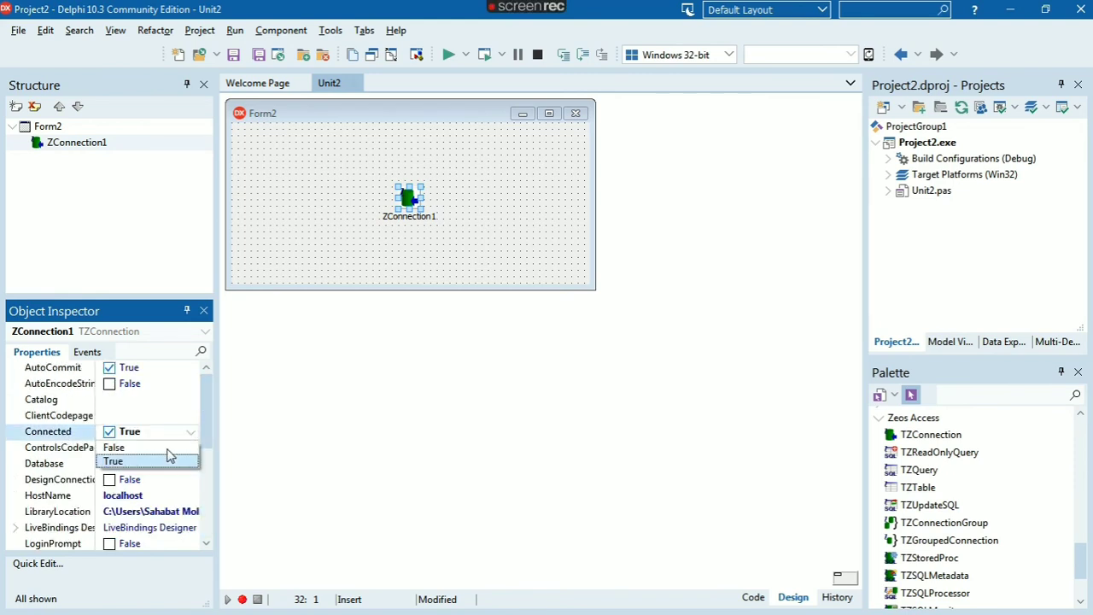
left_click(164, 448)
left_click(190, 432)
left_click(157, 464)
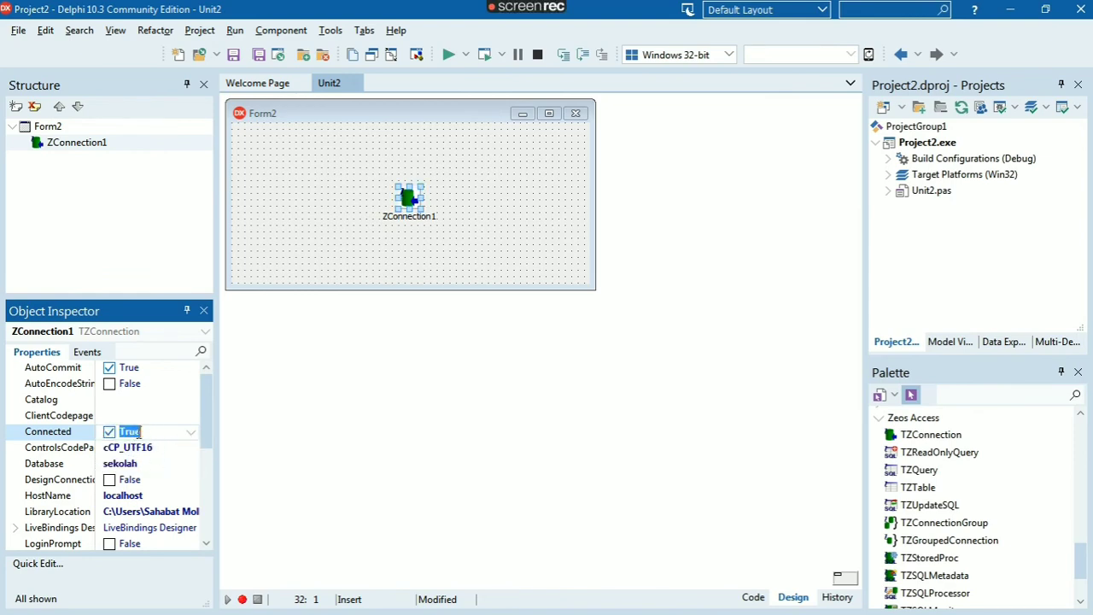
Run the project to test the form, reposition its running window nearer the middle of the screen, and close it
left_click(457, 217)
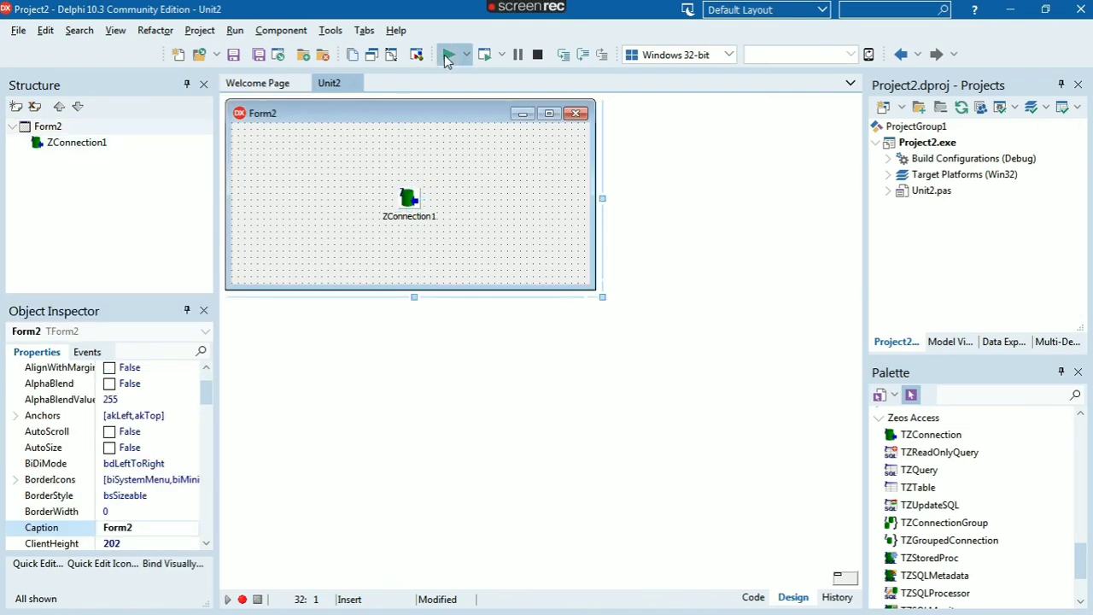
left_click(445, 56)
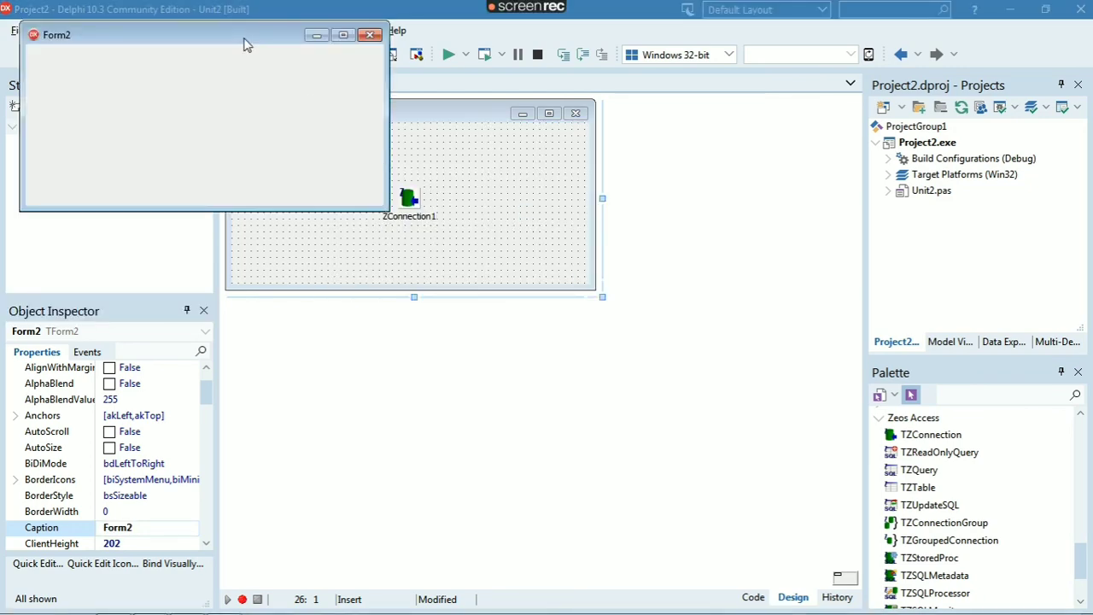
left_click_drag(245, 45, 551, 254)
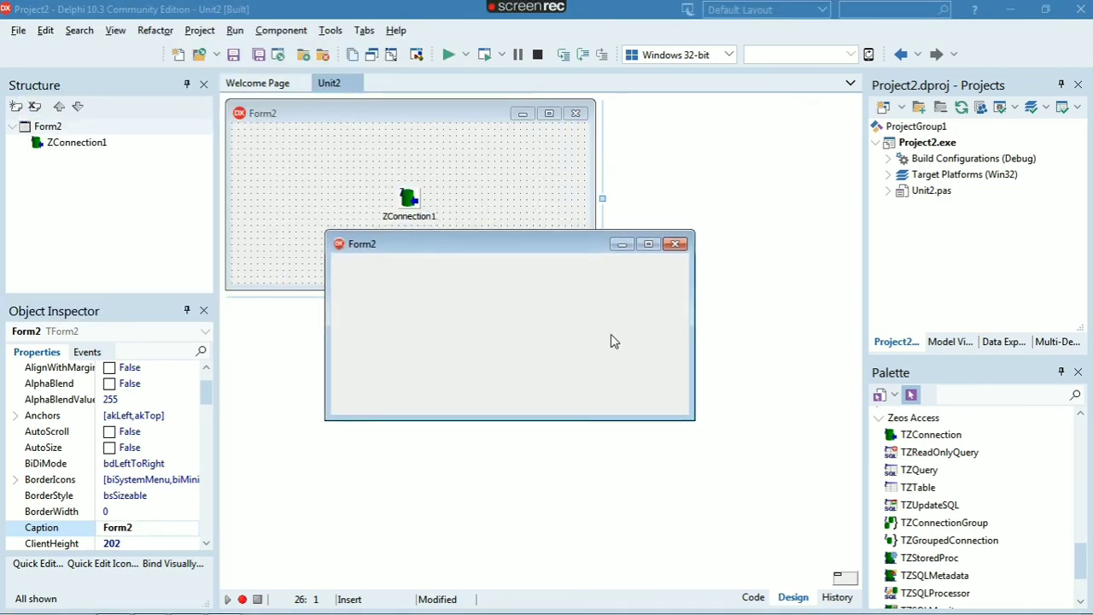
left_click(676, 245)
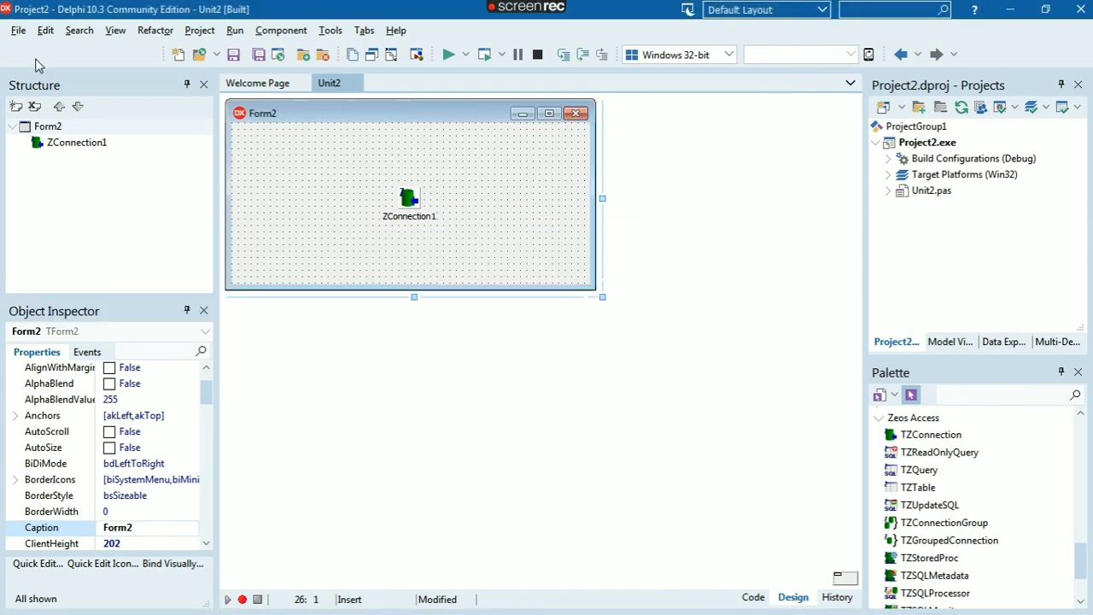
Save all project files, naming the unit Uutama.pas in the 3 Koneksi MySQL ke Delphi folder
left_click(18, 32)
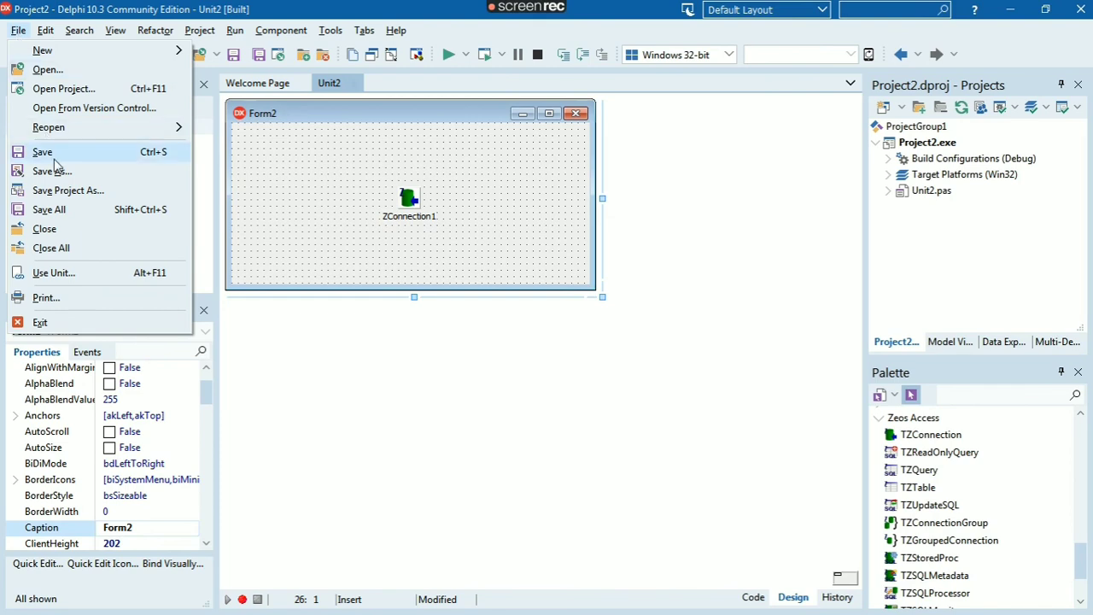
left_click(66, 212)
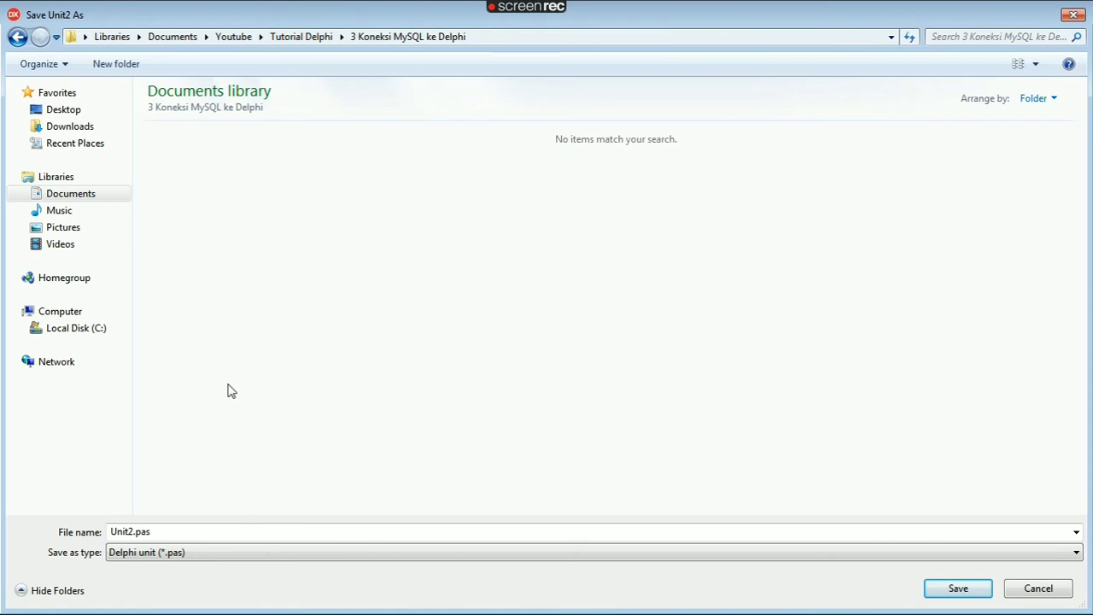
left_click(136, 531)
left_click(130, 531)
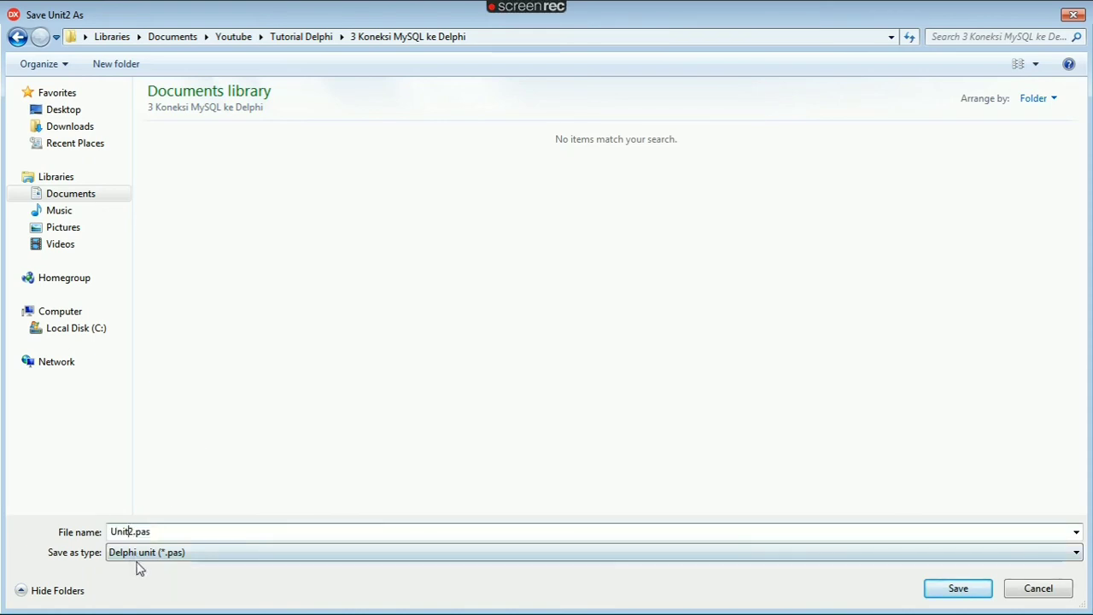
key("BackSpace")
key("BackSpace")
key("BackSpace")
key("BackSpace")
key("BackSpace")
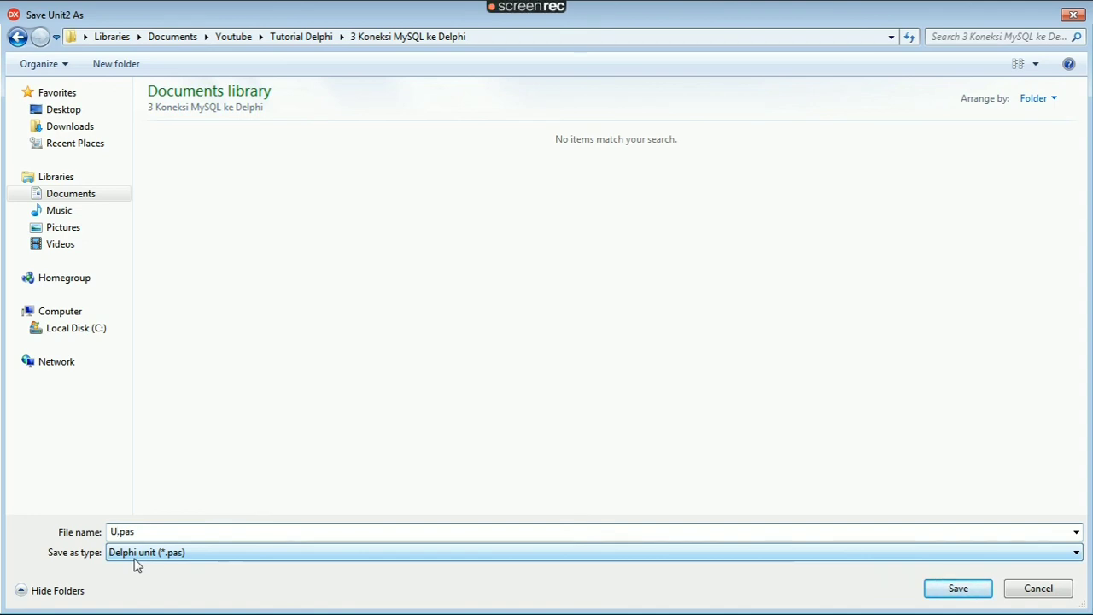
type("utama")
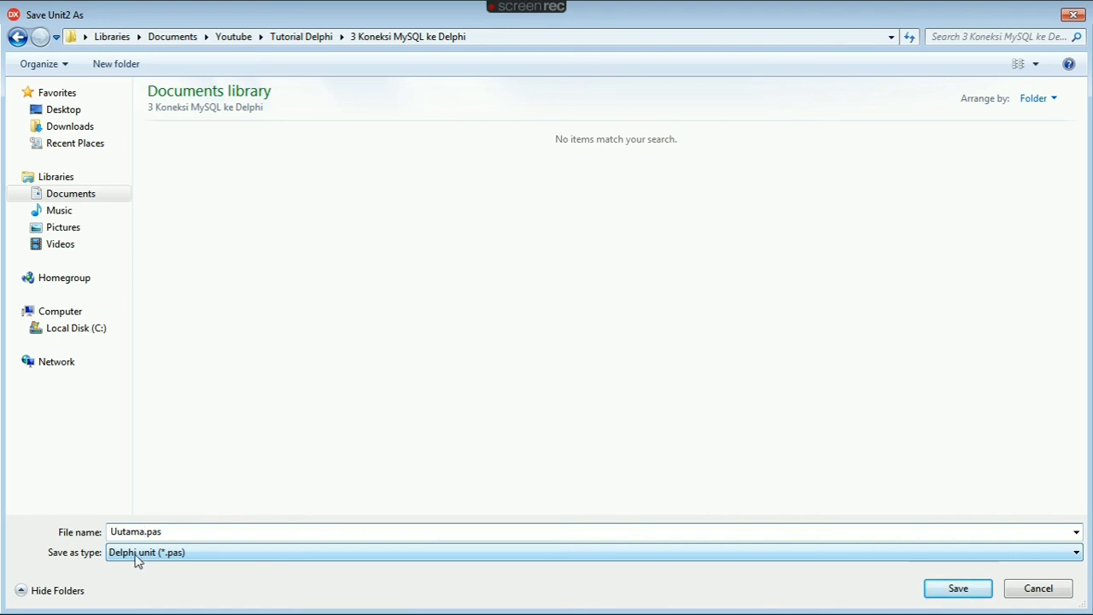
left_click(950, 589)
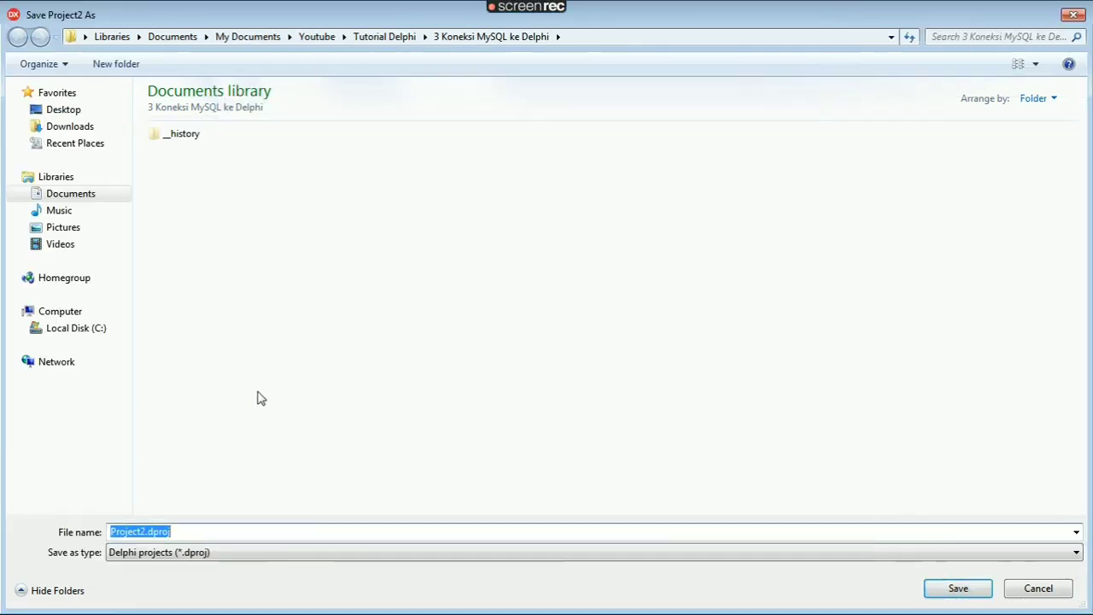
Save the project as AppTutorial.dproj in the 3 Koneksi MySQL ke Delphi folder
key("End")
key("Left")
key("Left")
key("Left")
key("Left")
key("Left")
key("Left")
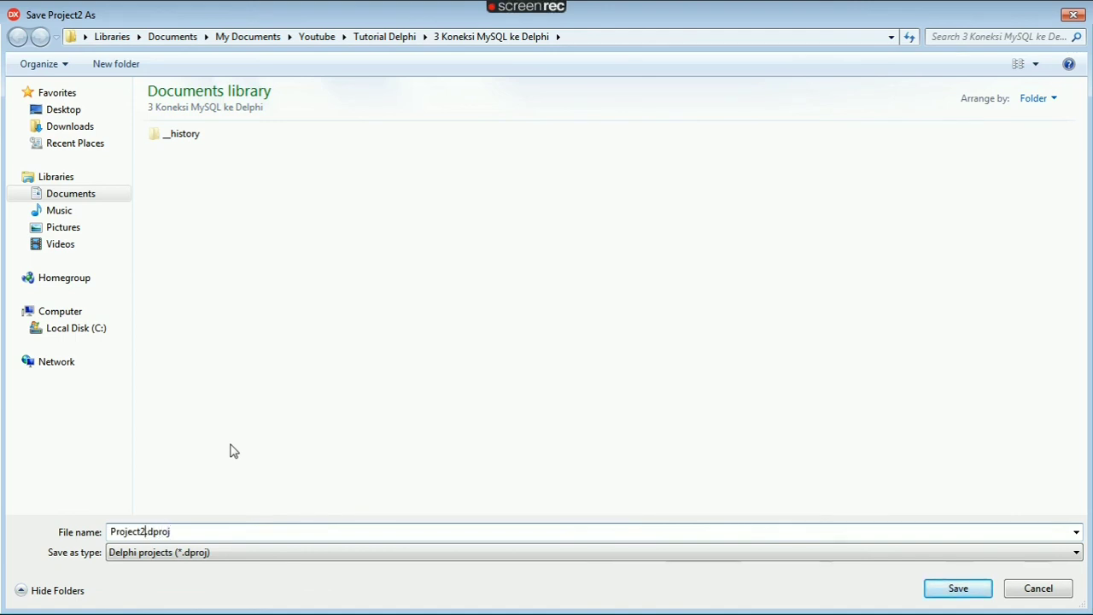
key("BackSpace")
key("BackSpace")
key("BackSpace")
key("BackSpace")
key("BackSpace")
key("BackSpace")
key("BackSpace")
key("BackSpace")
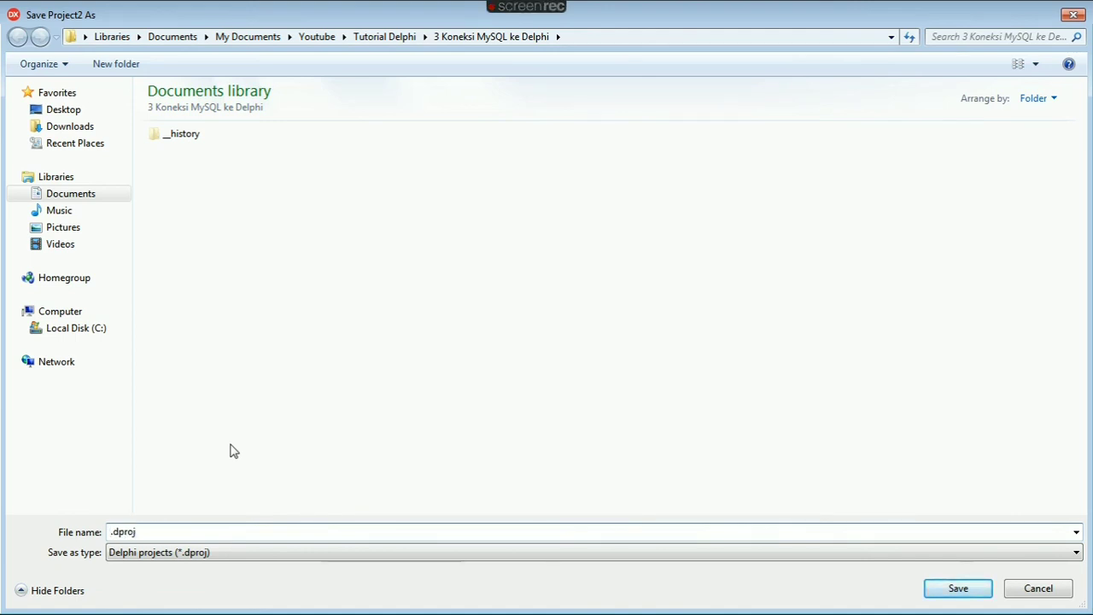
type("AppT")
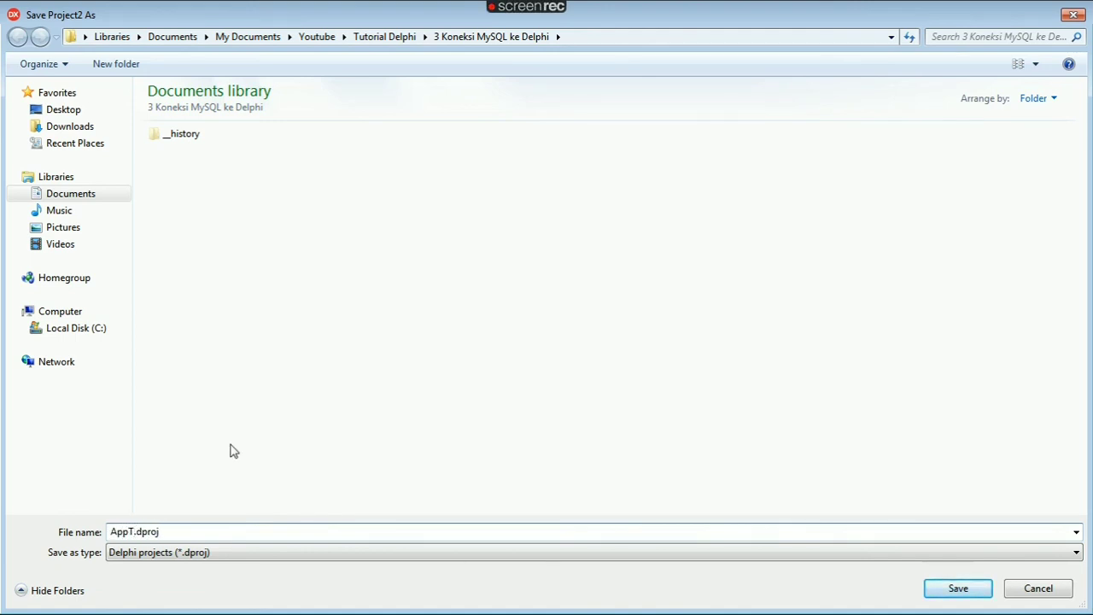
type("utoria")
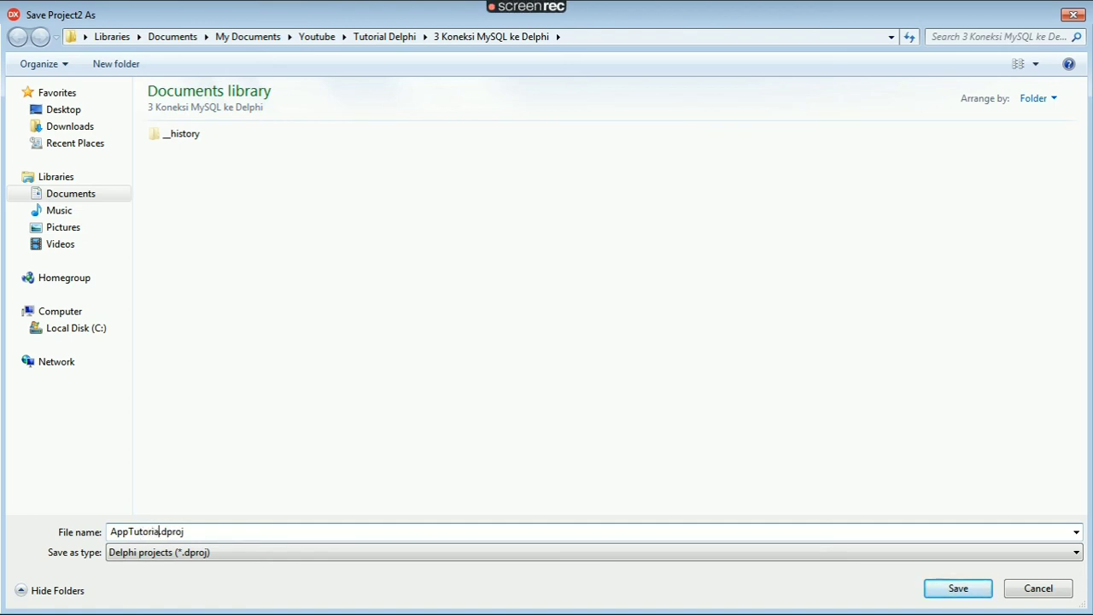
type("l")
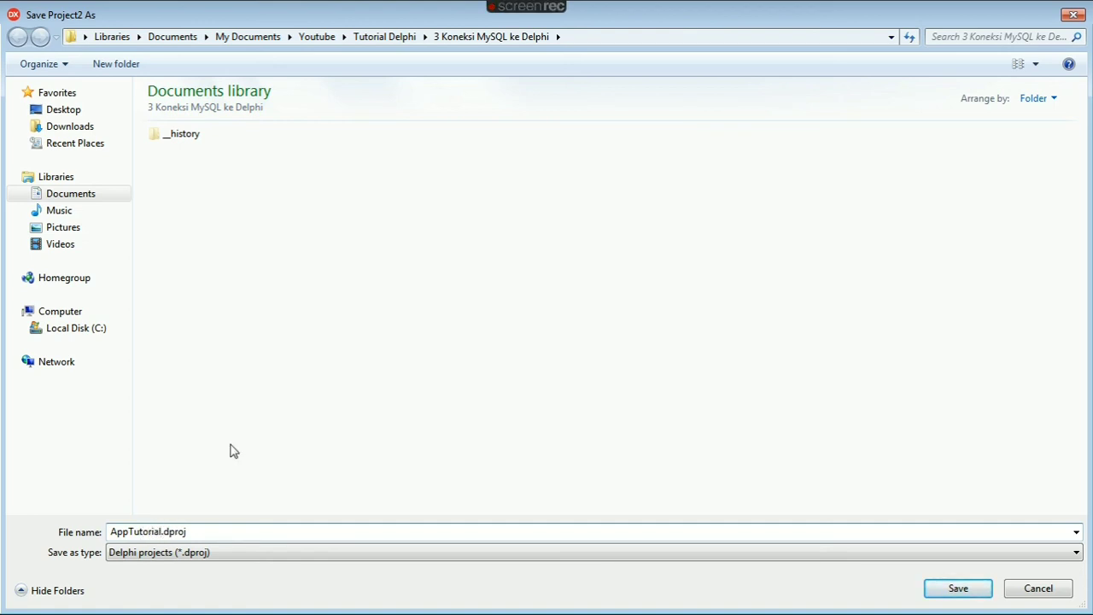
left_click(953, 589)
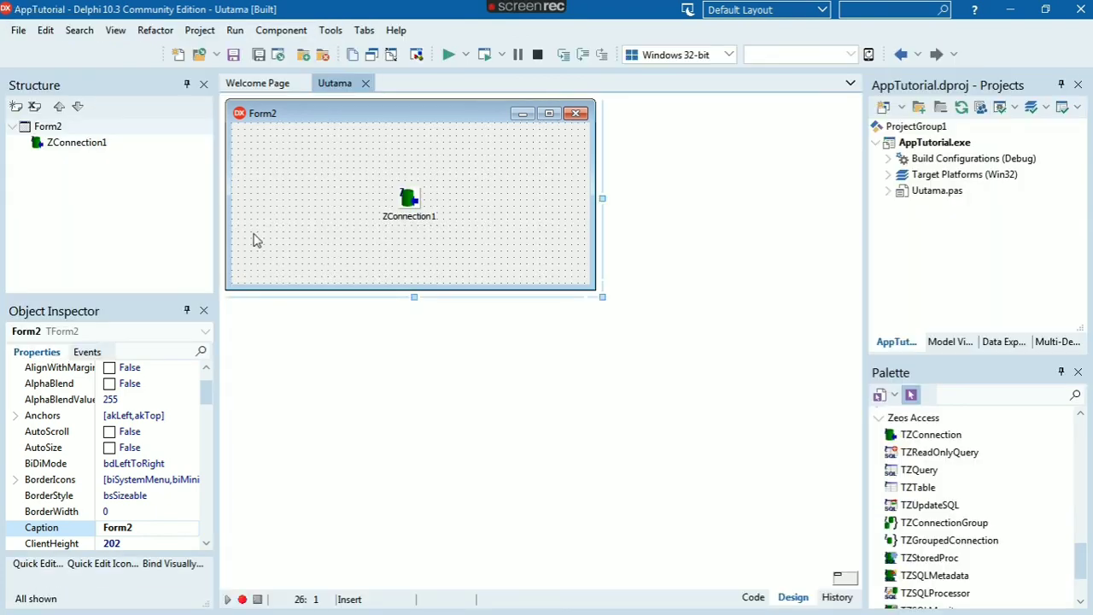